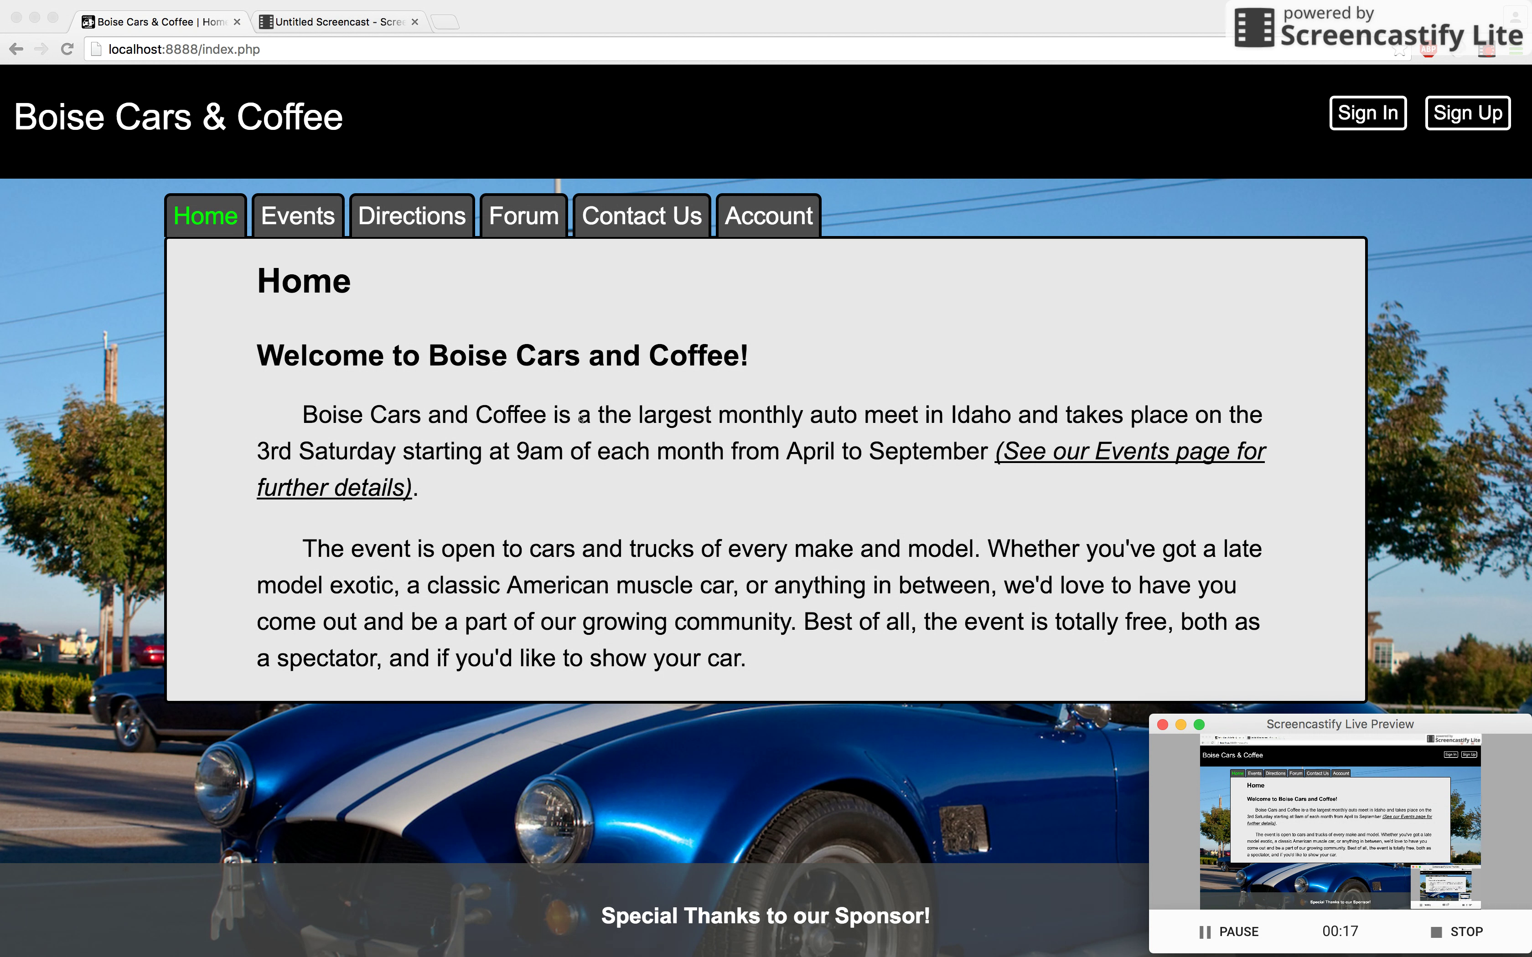
# Step: Scroll the home page, then view the Events page's six rules and dates, July 16th highlighted
pyautogui.scroll(-3, 443, 421)
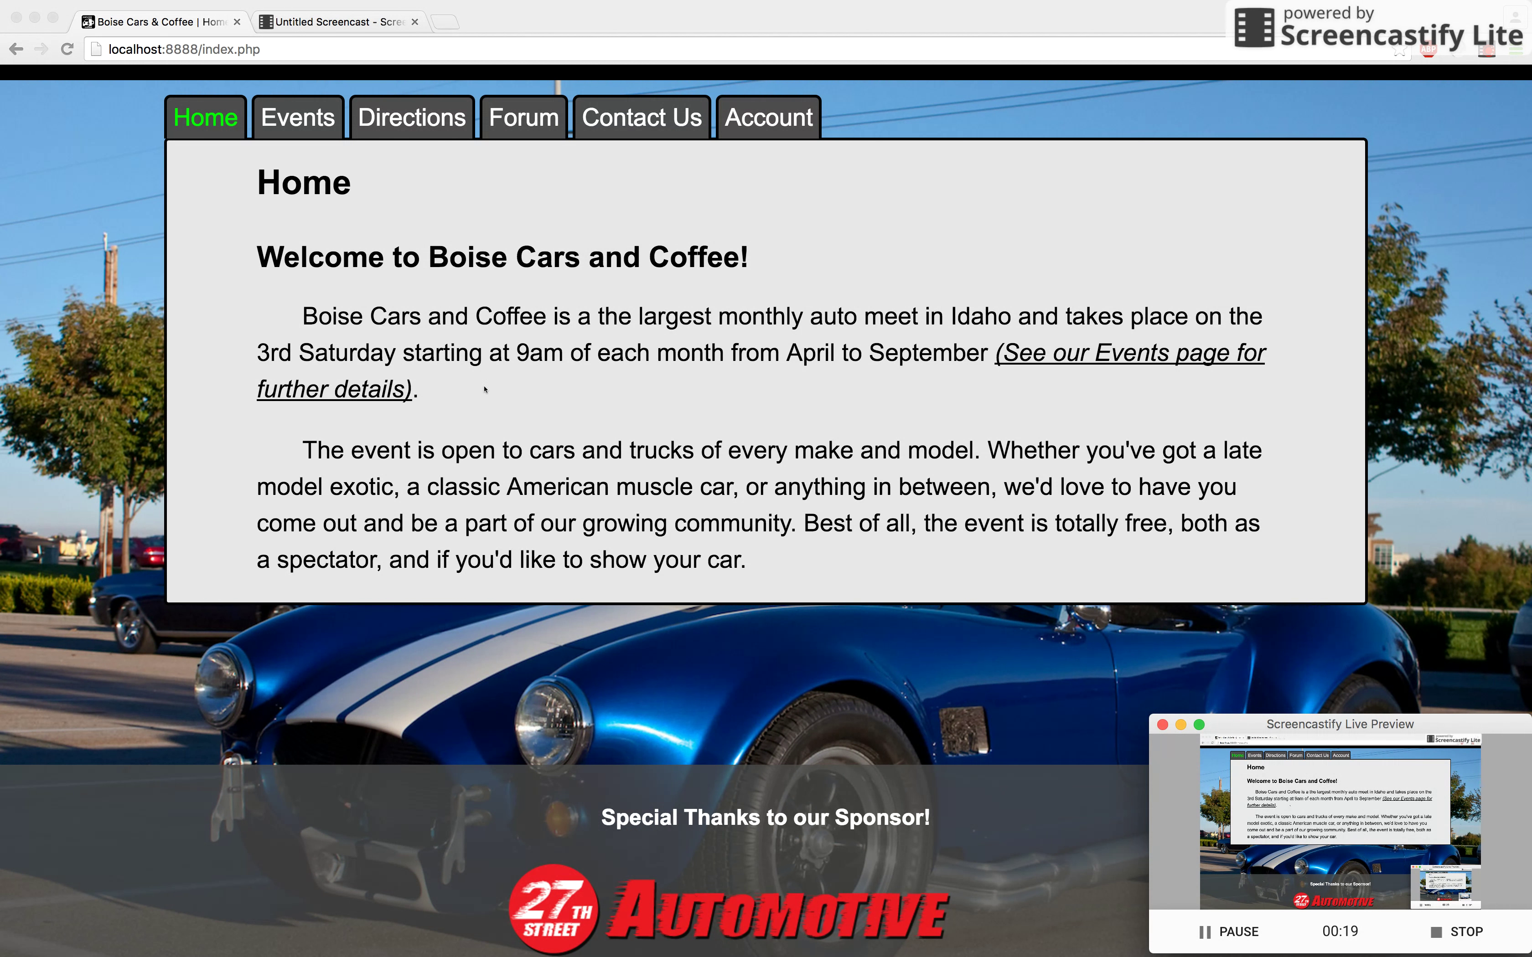
pyautogui.scroll(-3, 521, 386)
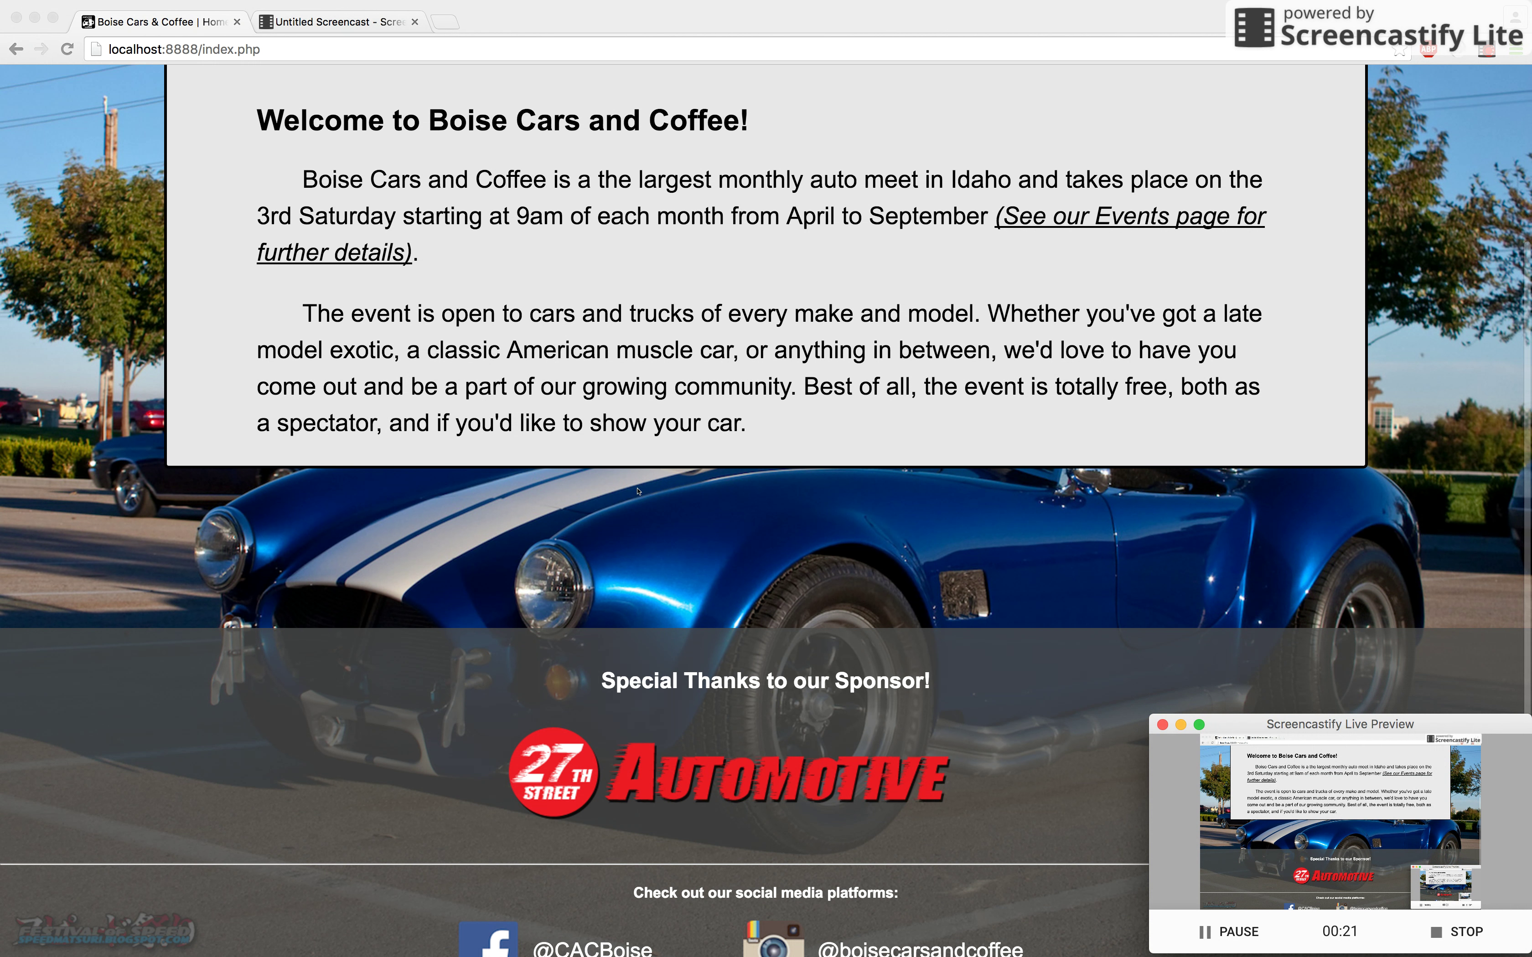
pyautogui.scroll(-2, 576, 533)
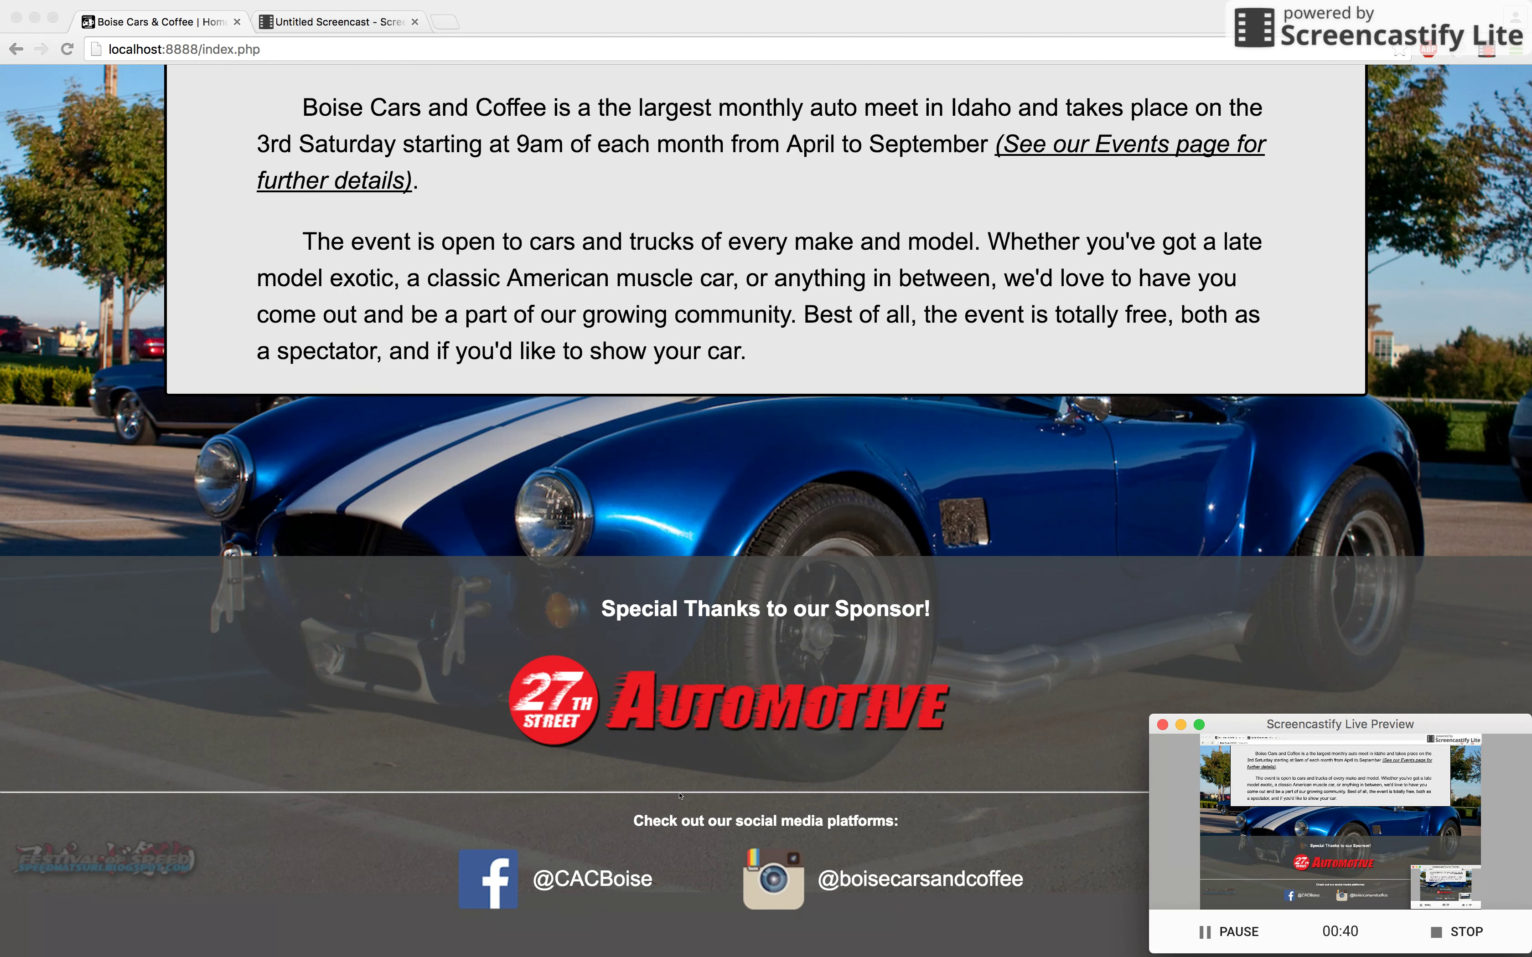
pyautogui.scroll(5, 484, 569)
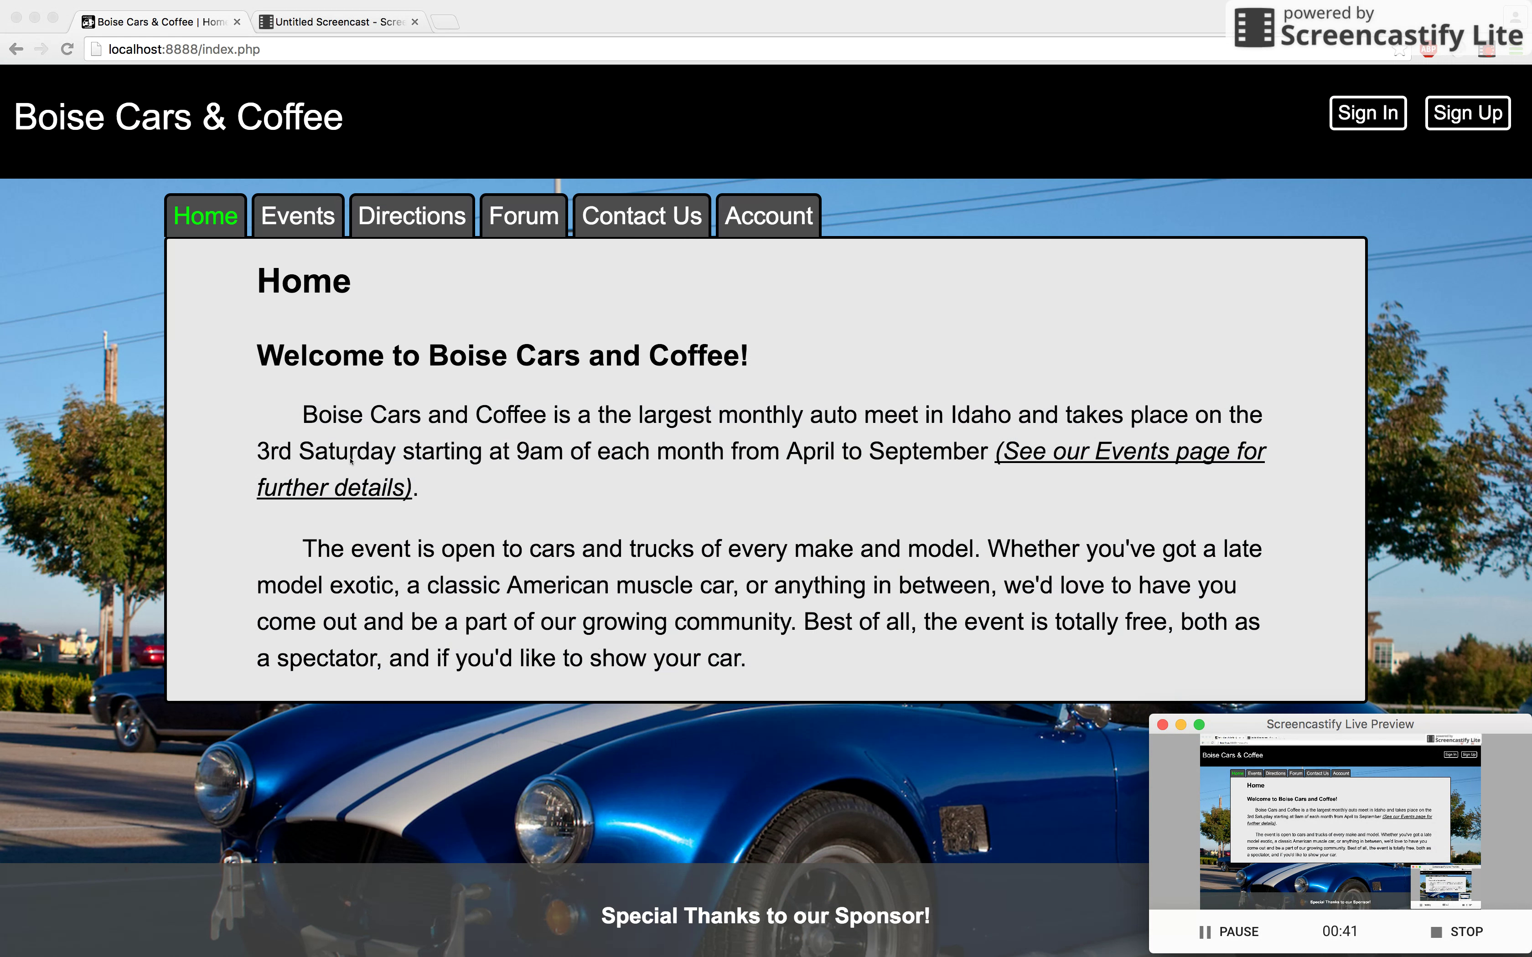
pyautogui.click(308, 228)
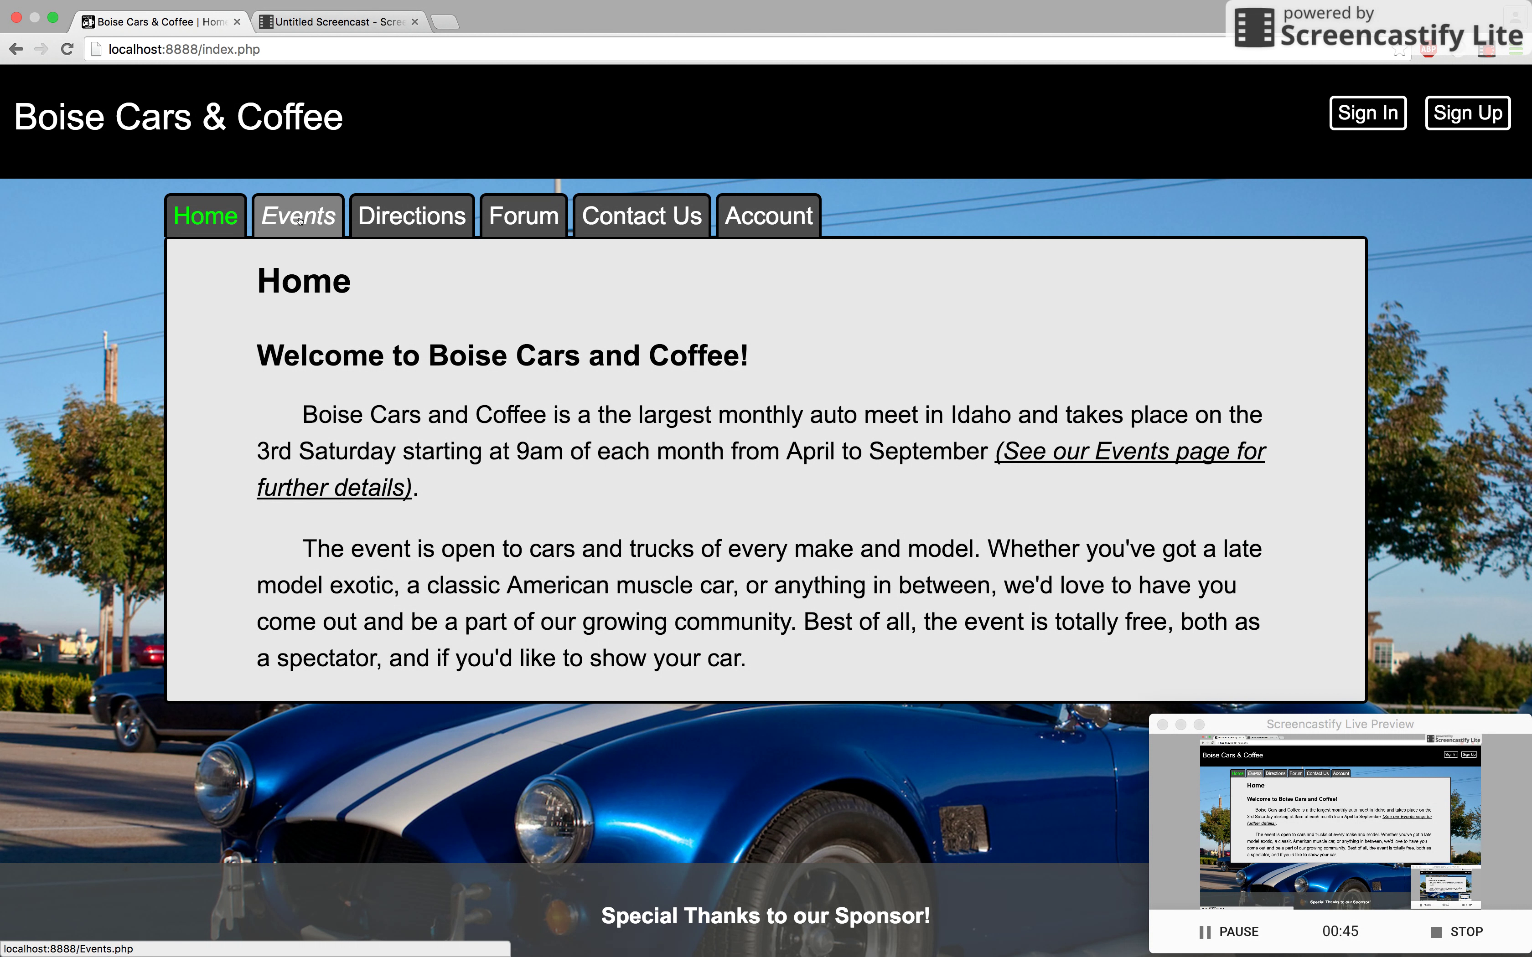
pyautogui.click(300, 220)
pyautogui.scroll(-5, 482, 392)
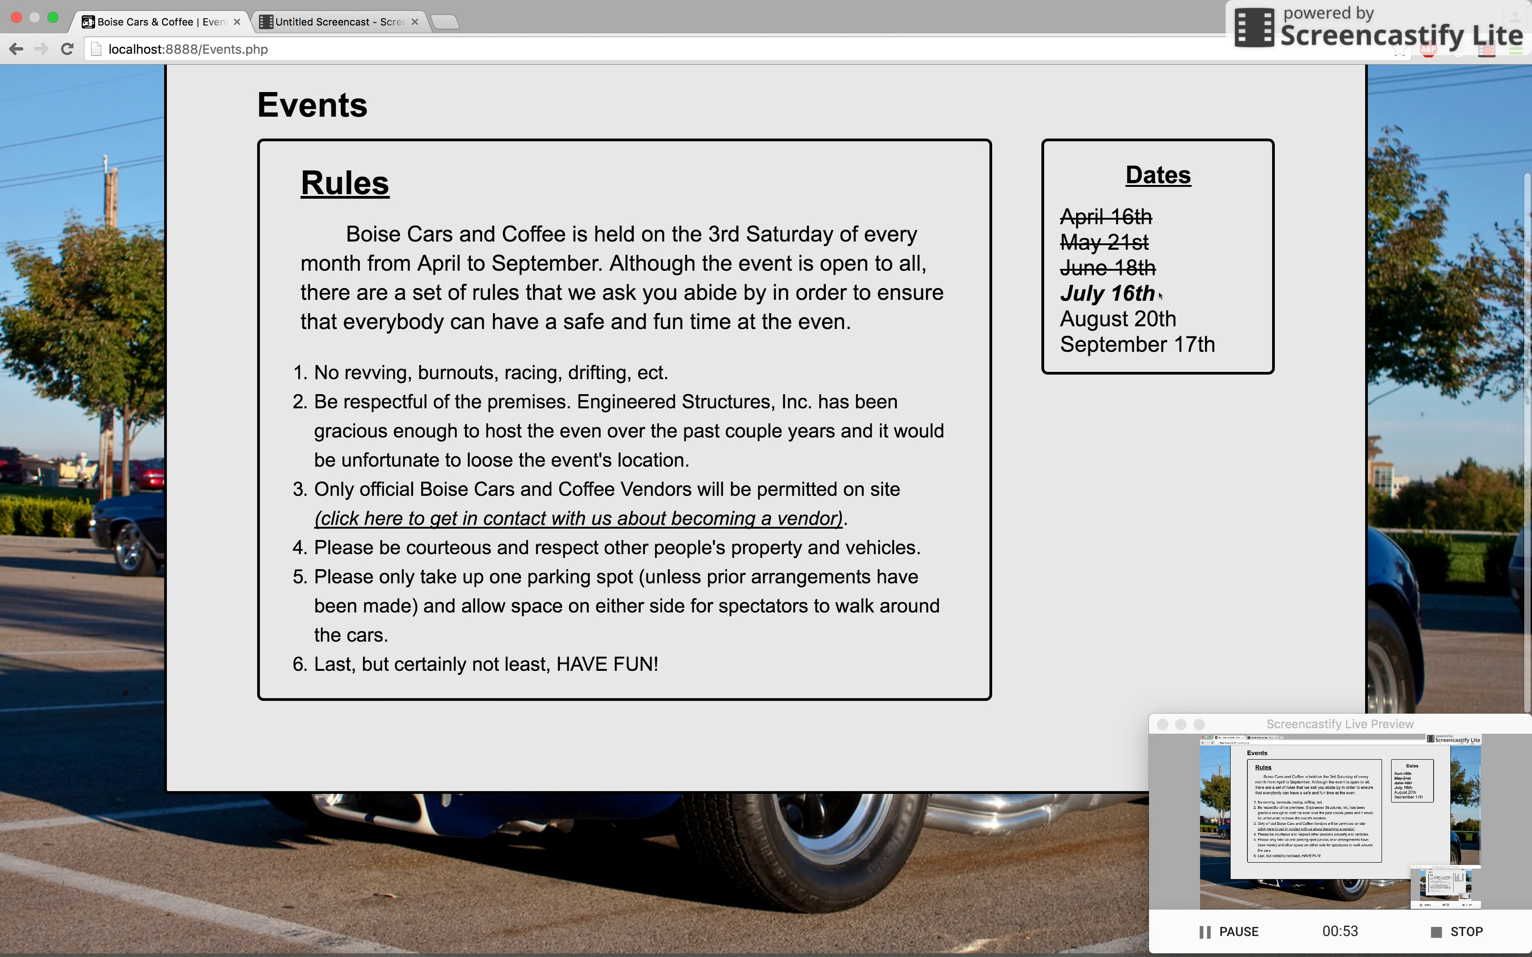
pyautogui.scroll(3, 756, 345)
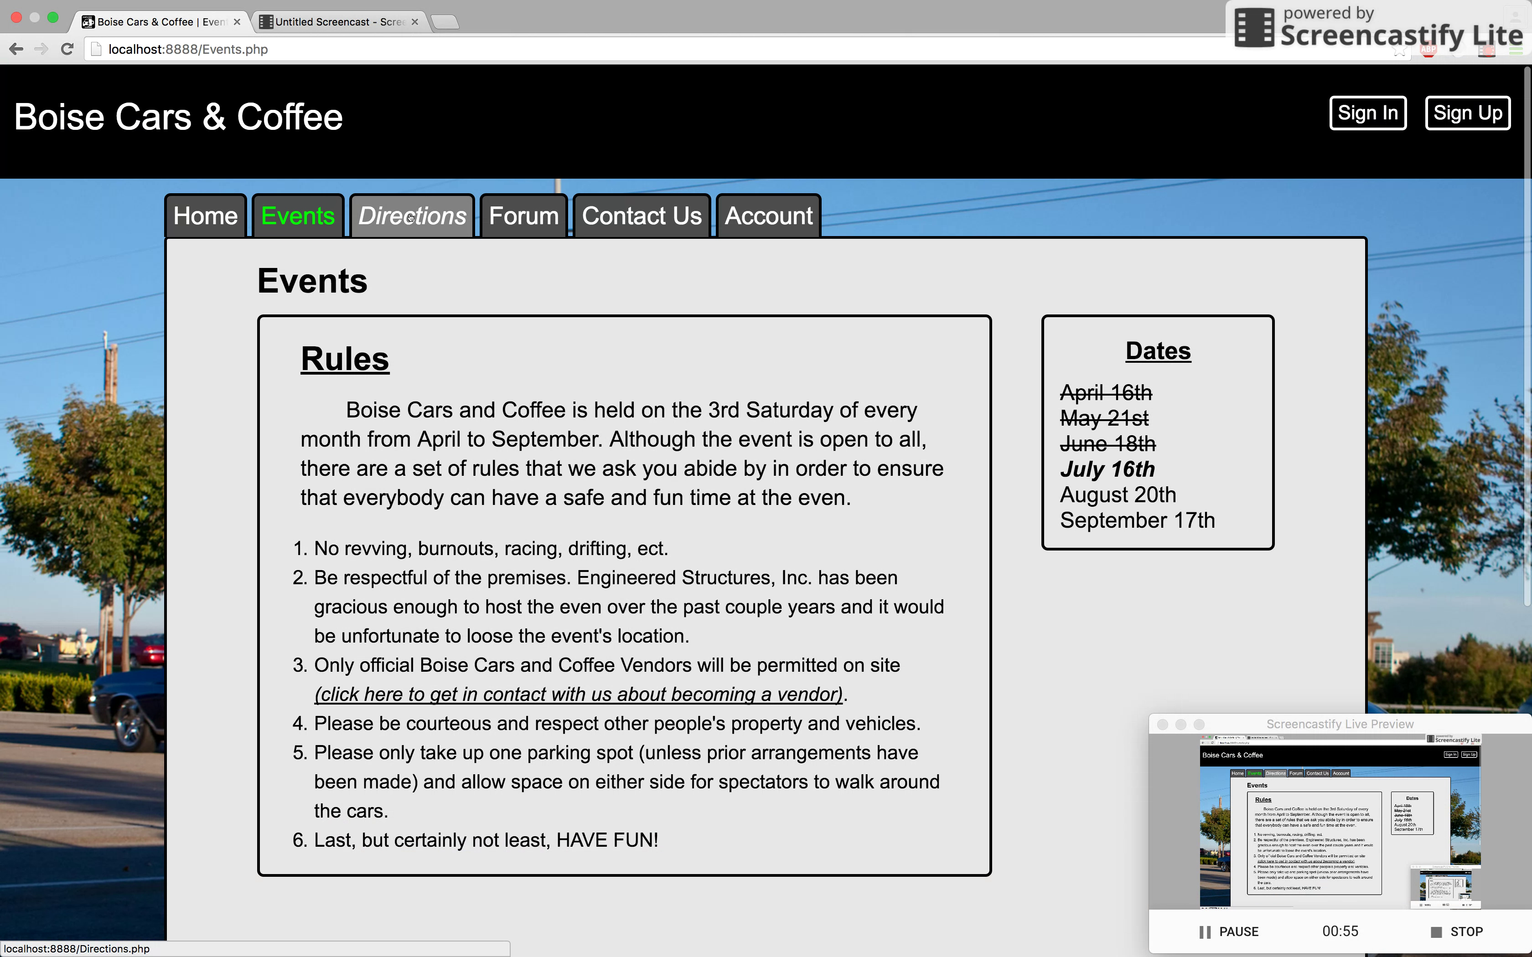
# Step: Scroll the Directions page past the parking map and launch Google Maps directions to the event
pyautogui.click(435, 221)
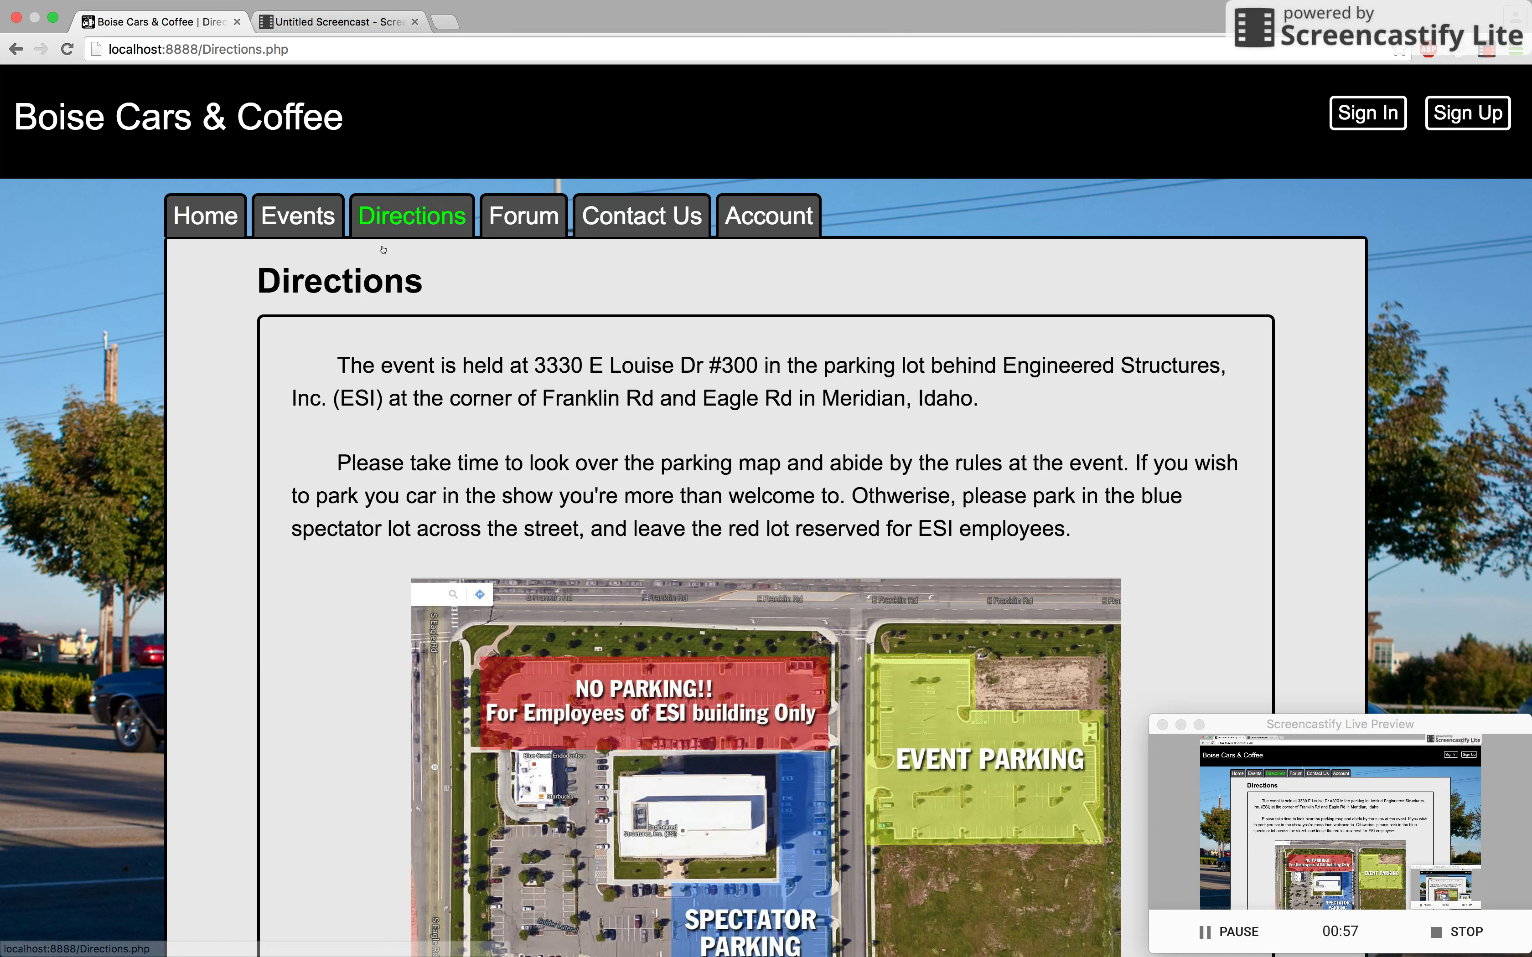
pyautogui.scroll(-3, 560, 345)
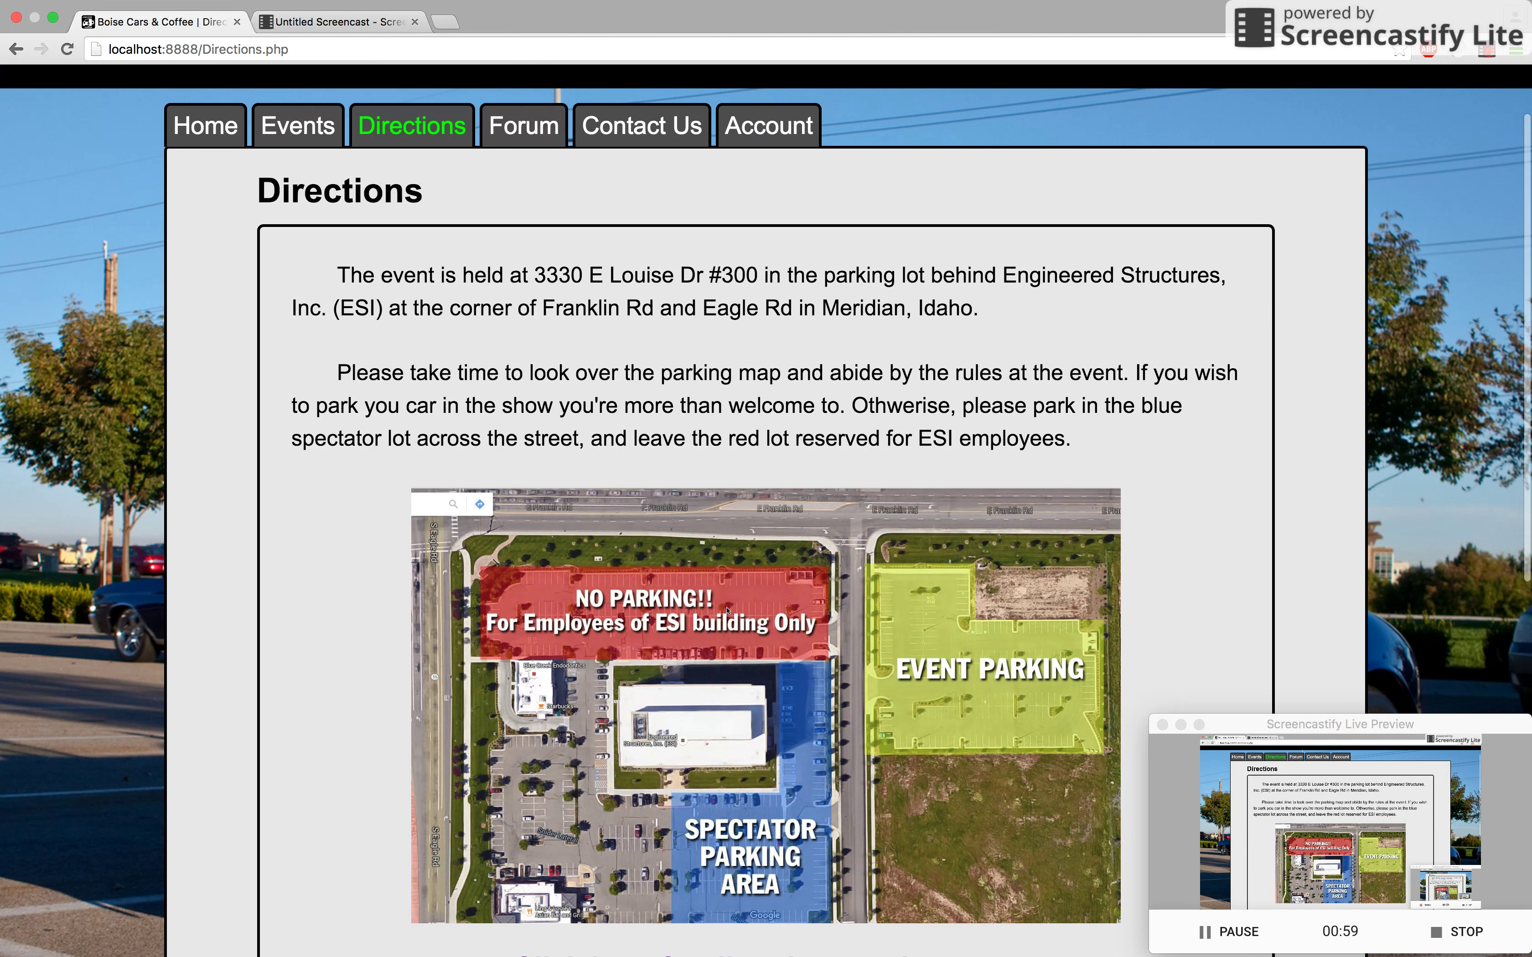
pyautogui.scroll(-1, 747, 696)
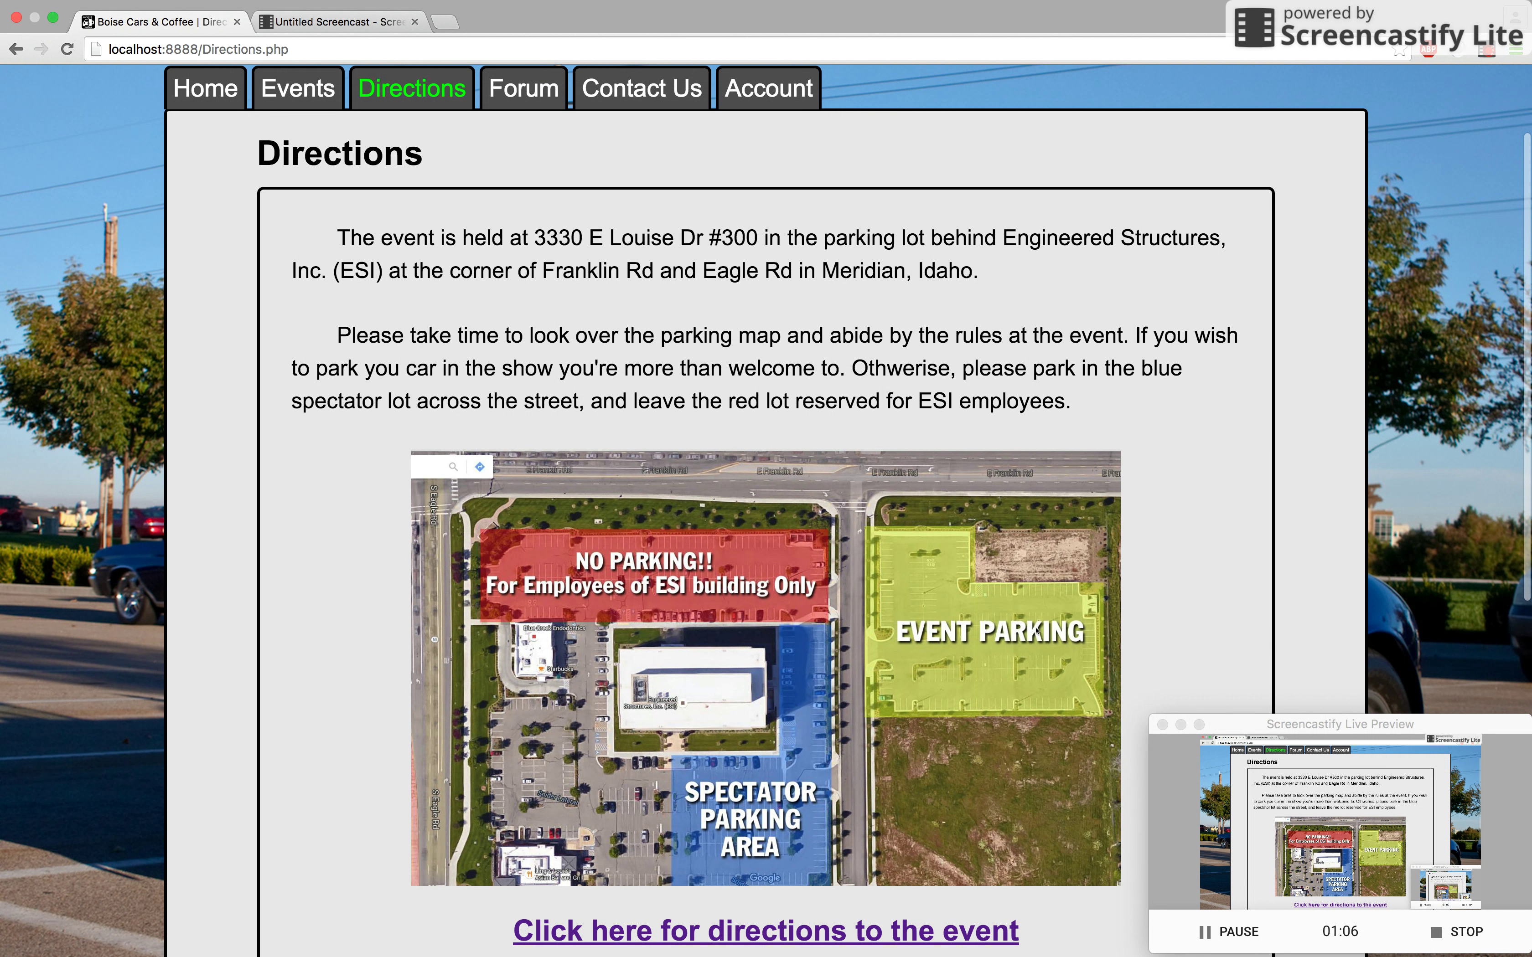
pyautogui.scroll(-4, 687, 782)
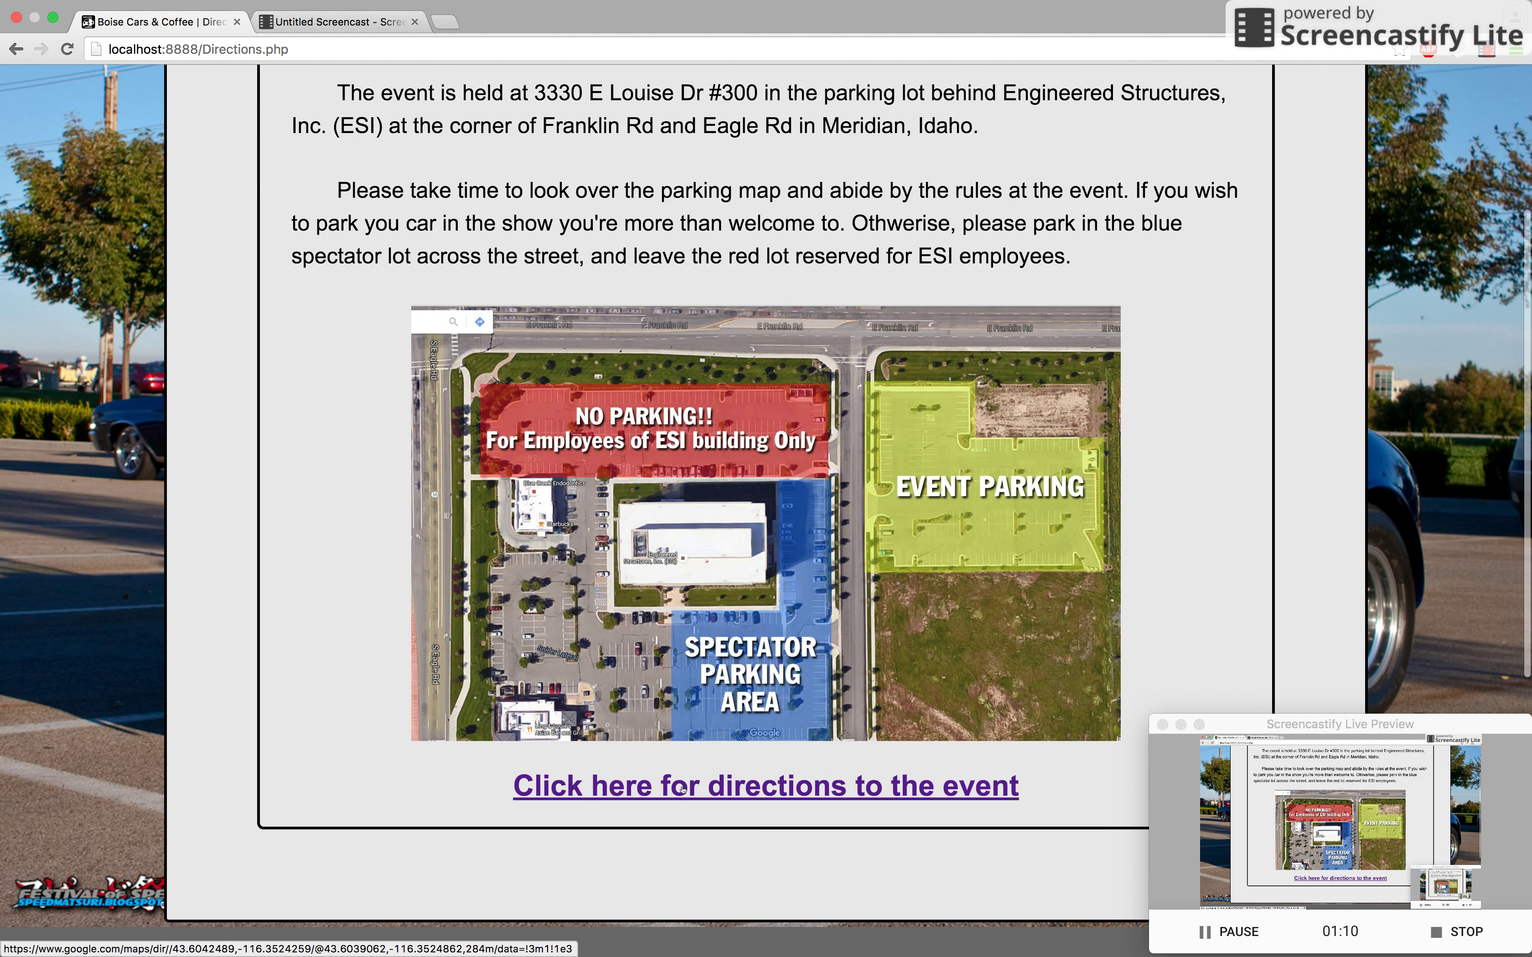
pyautogui.click(682, 789)
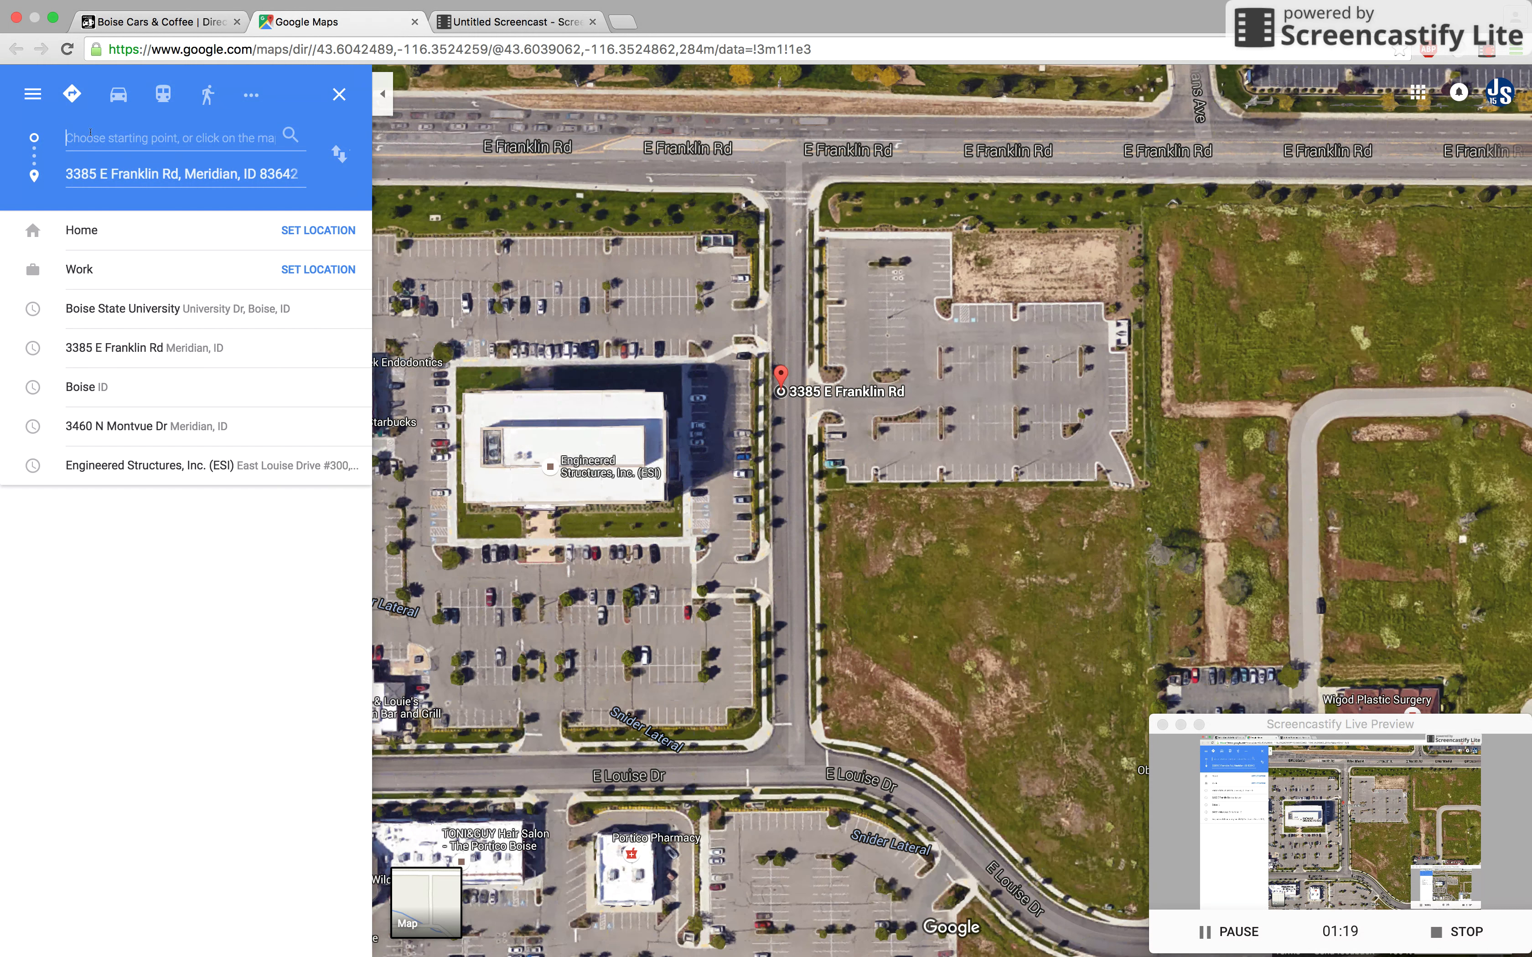
# Step: Click the Google Maps starting-point box, then go back to the Boise Cars & Coffee tab
pyautogui.click(158, 141)
pyautogui.click(177, 23)
pyautogui.scroll(5, 530, 228)
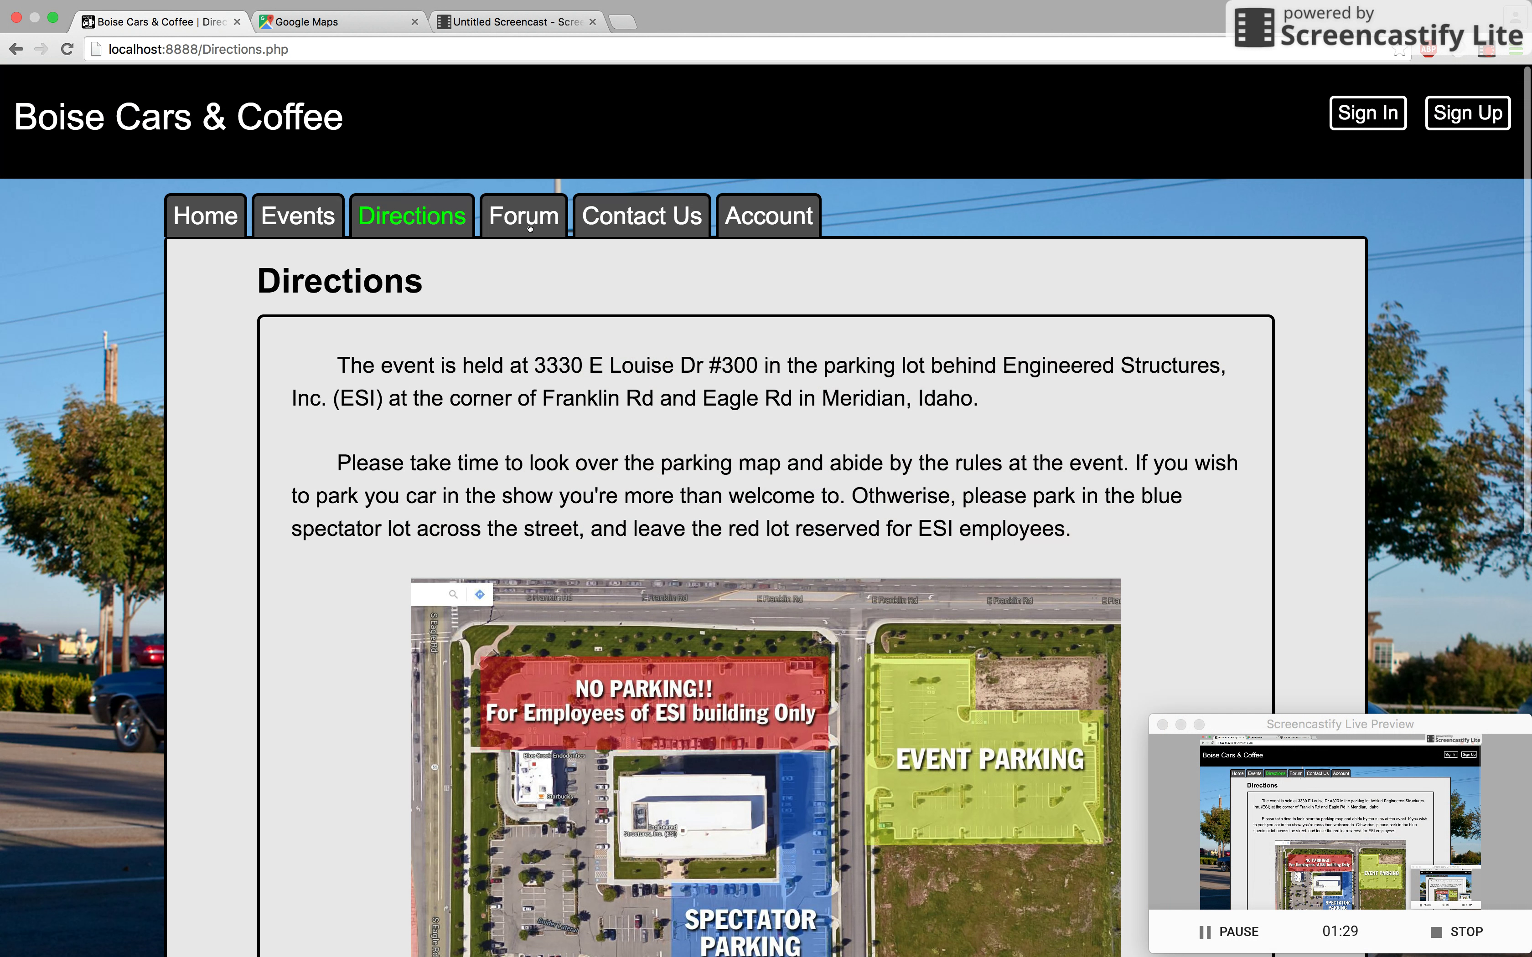
# Step: Go from the Forum to the Account sign-in page, checking the refreshed users table in Sequel Pro
pyautogui.click(531, 220)
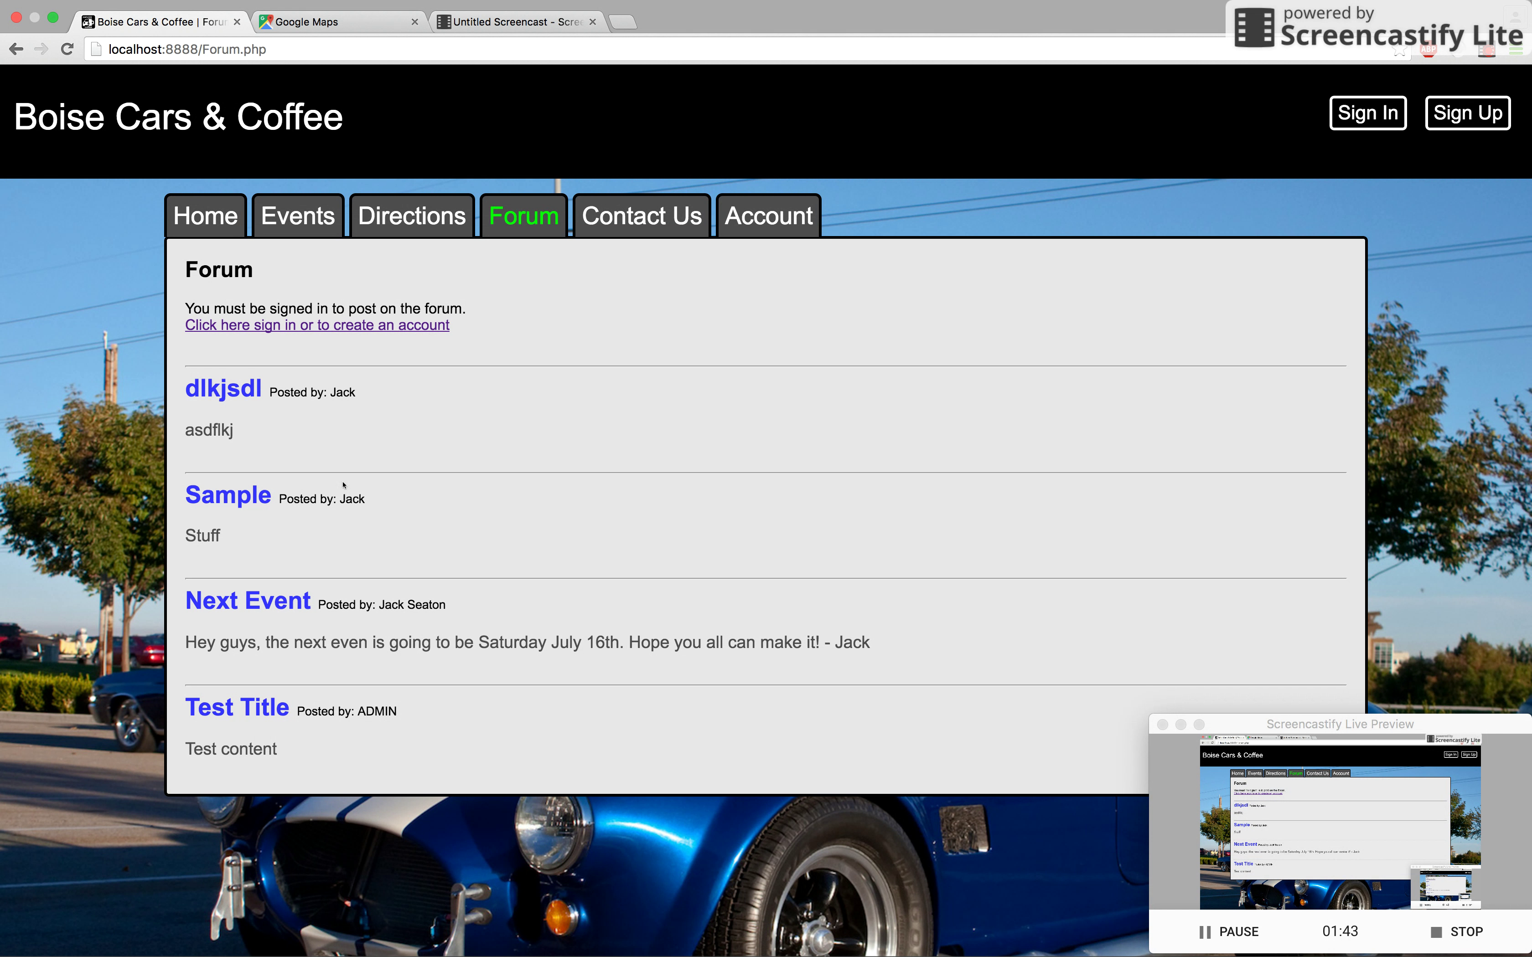
pyautogui.click(300, 326)
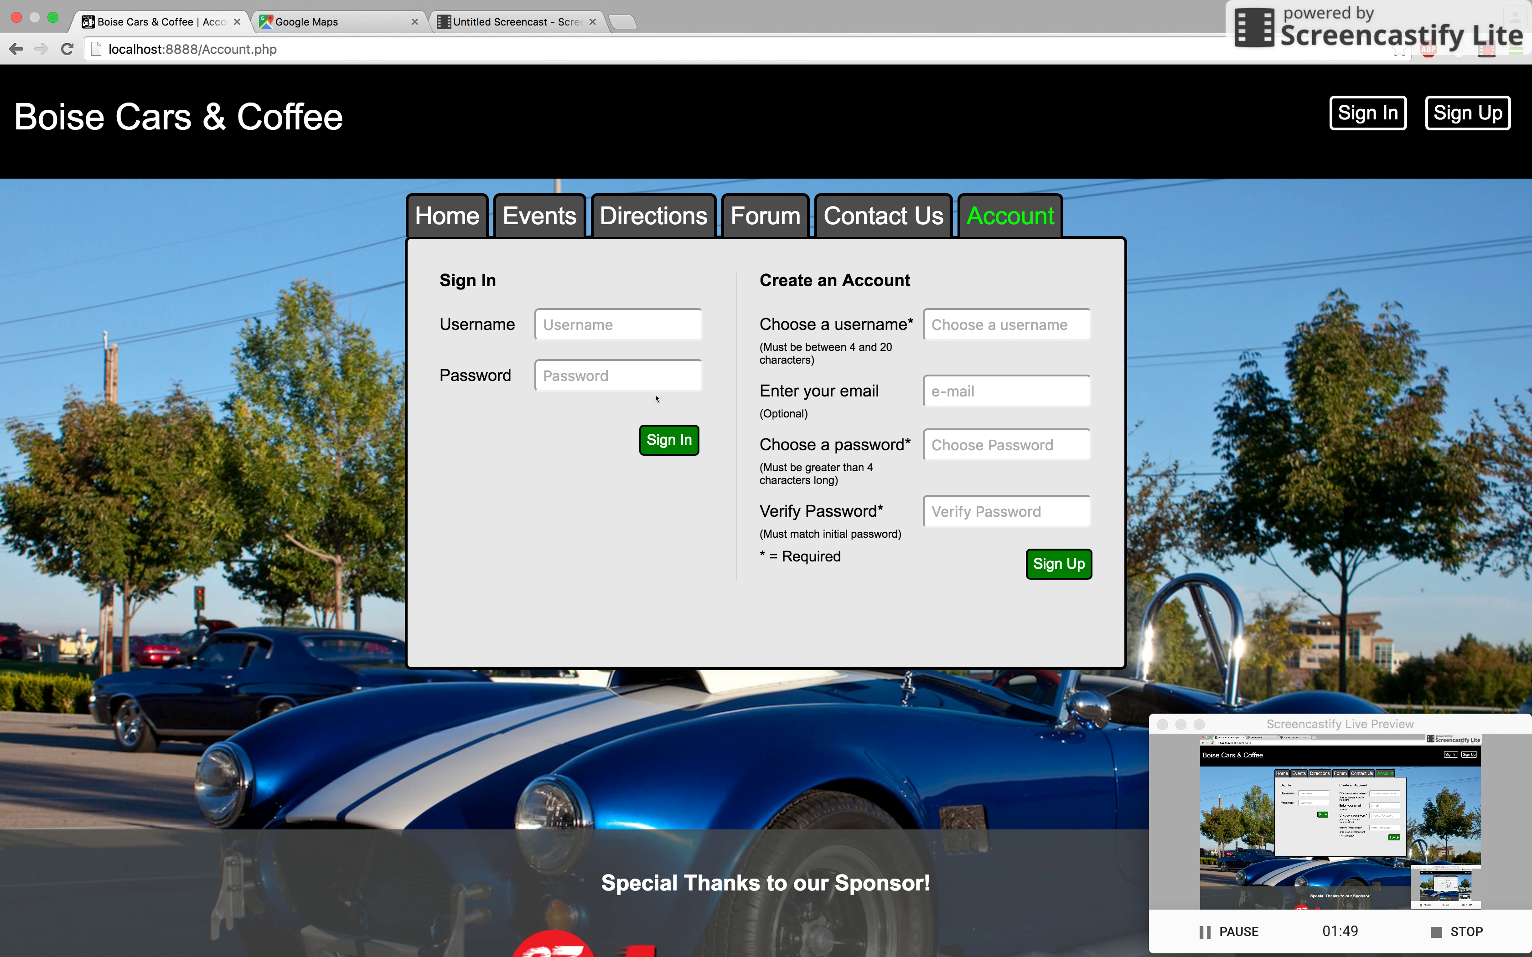
pyautogui.press('super+Tab')
pyautogui.press('super+r')
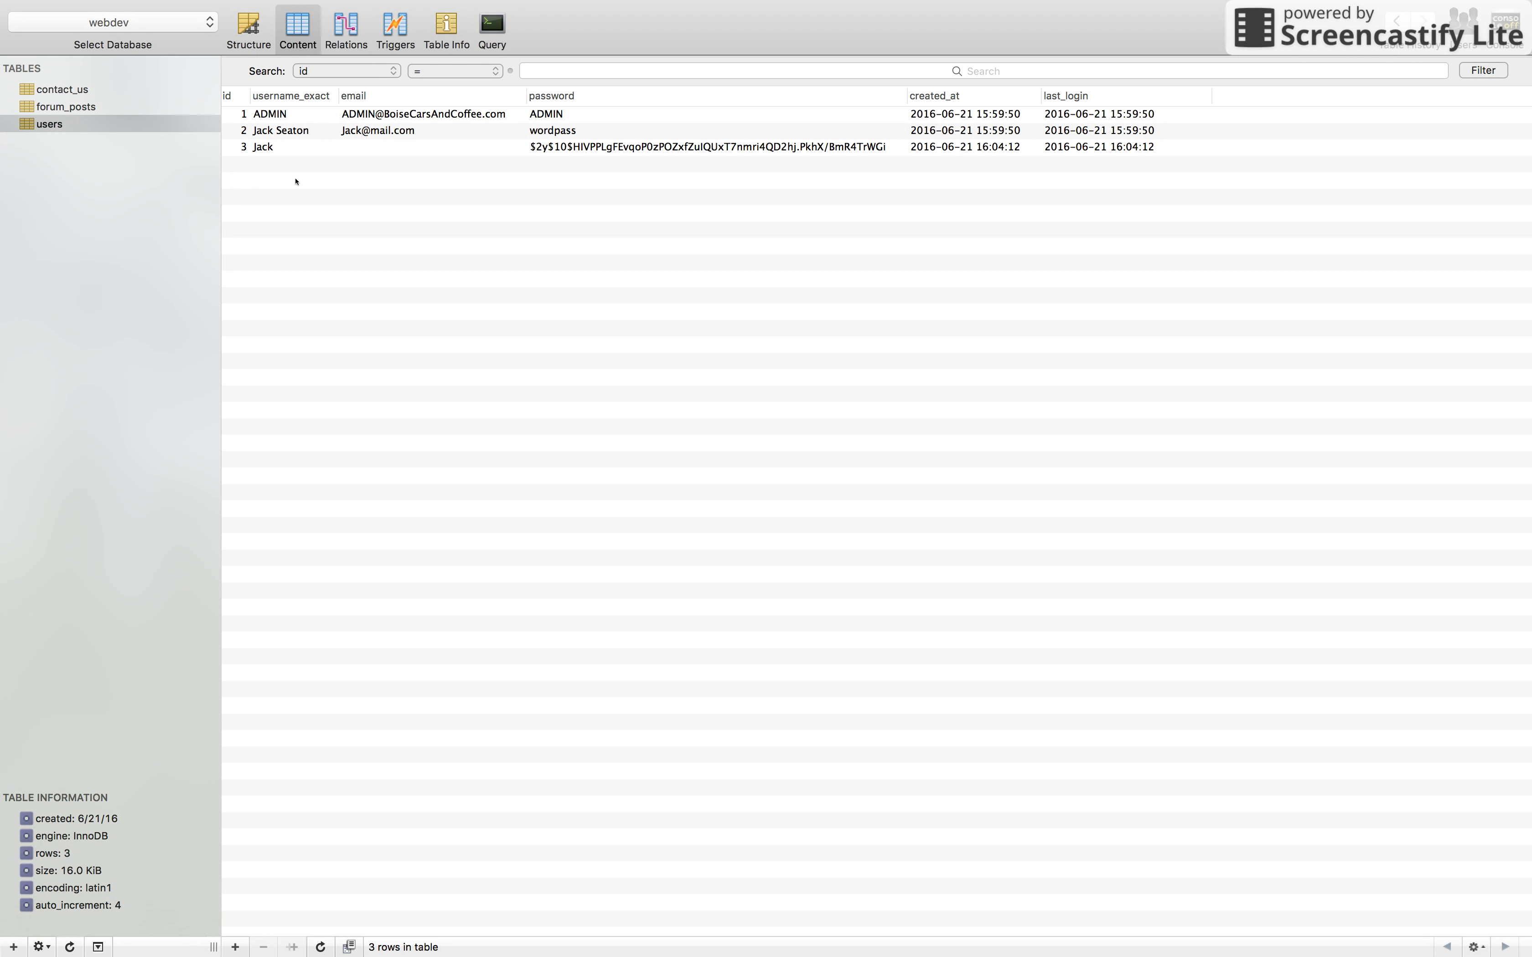
pyautogui.press('super+Tab')
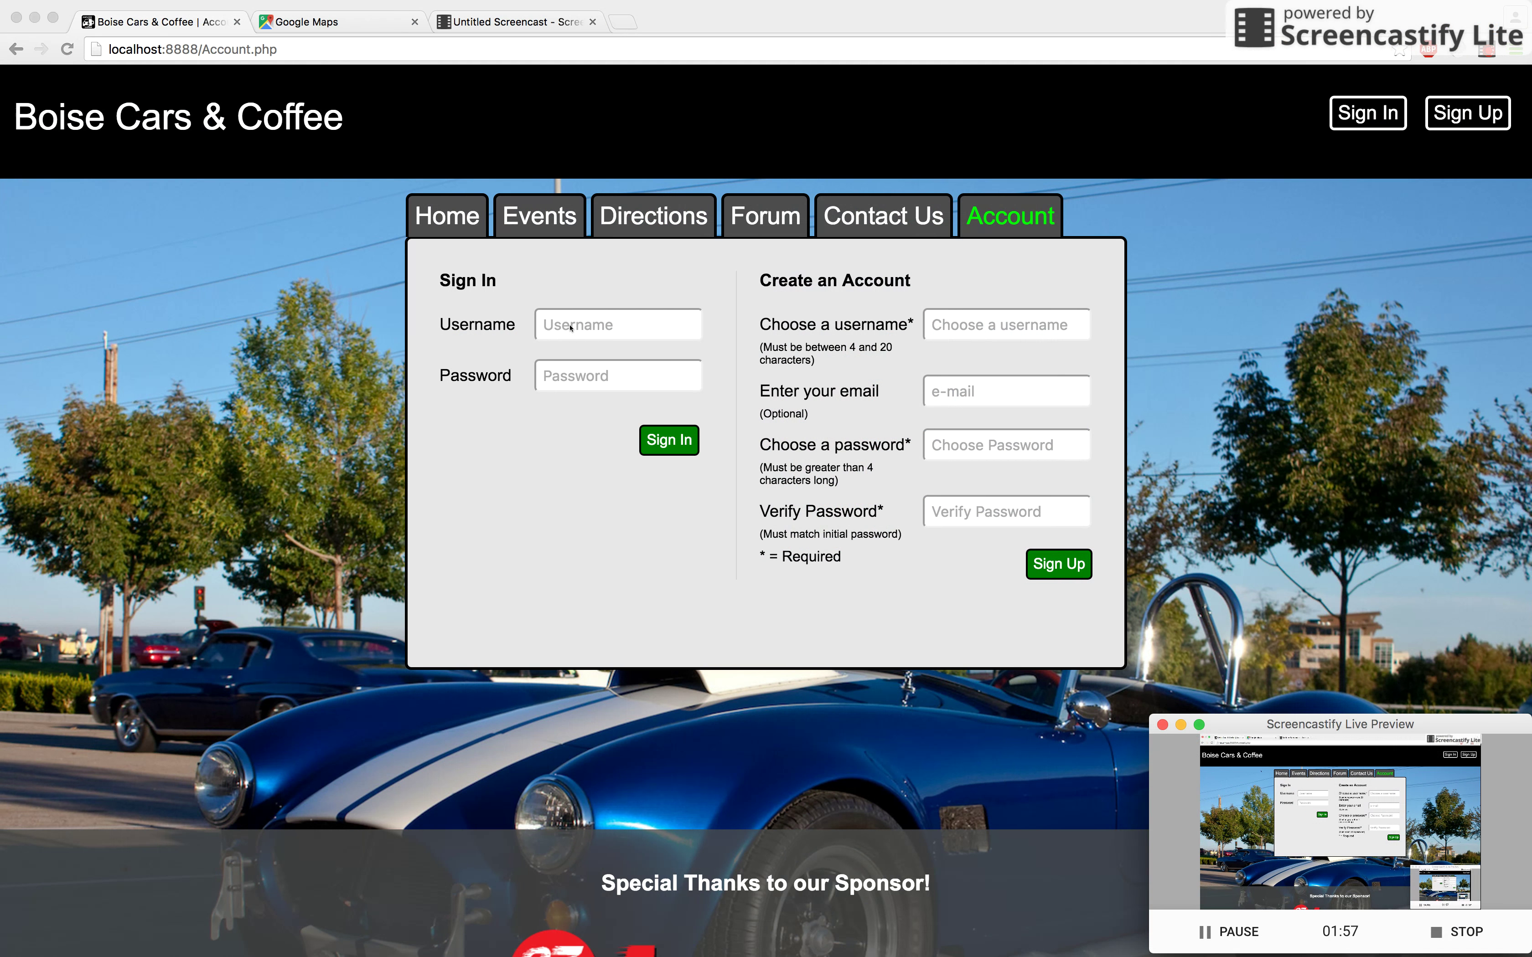
# Step: Enter 'Test 123' as the new account's username
pyautogui.click(962, 328)
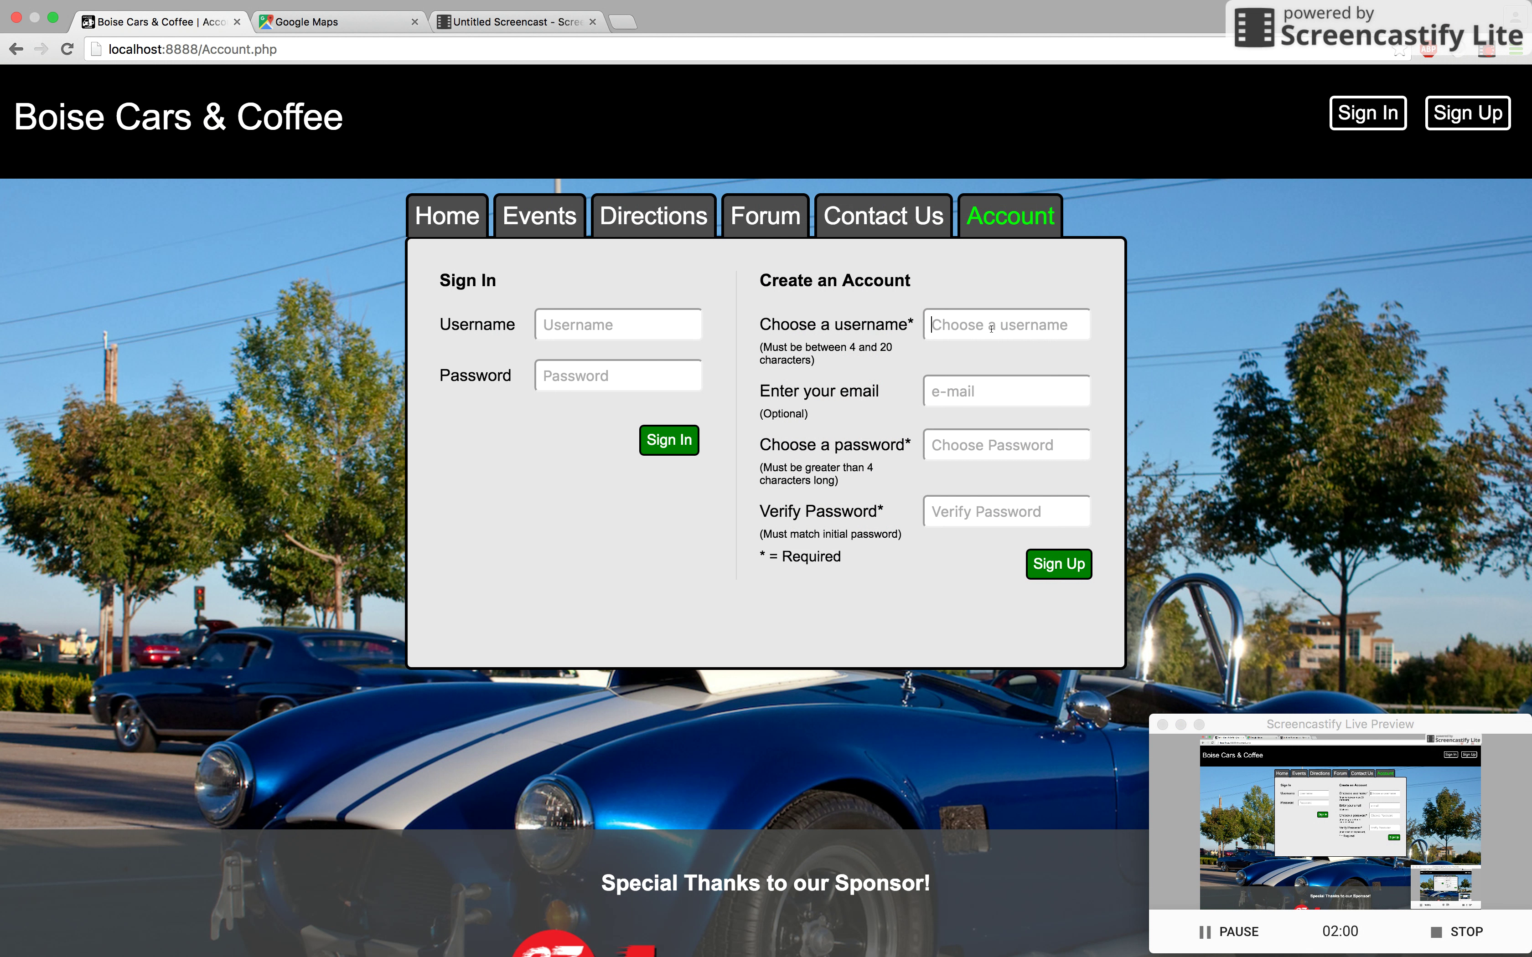
pyautogui.write('Test 123')
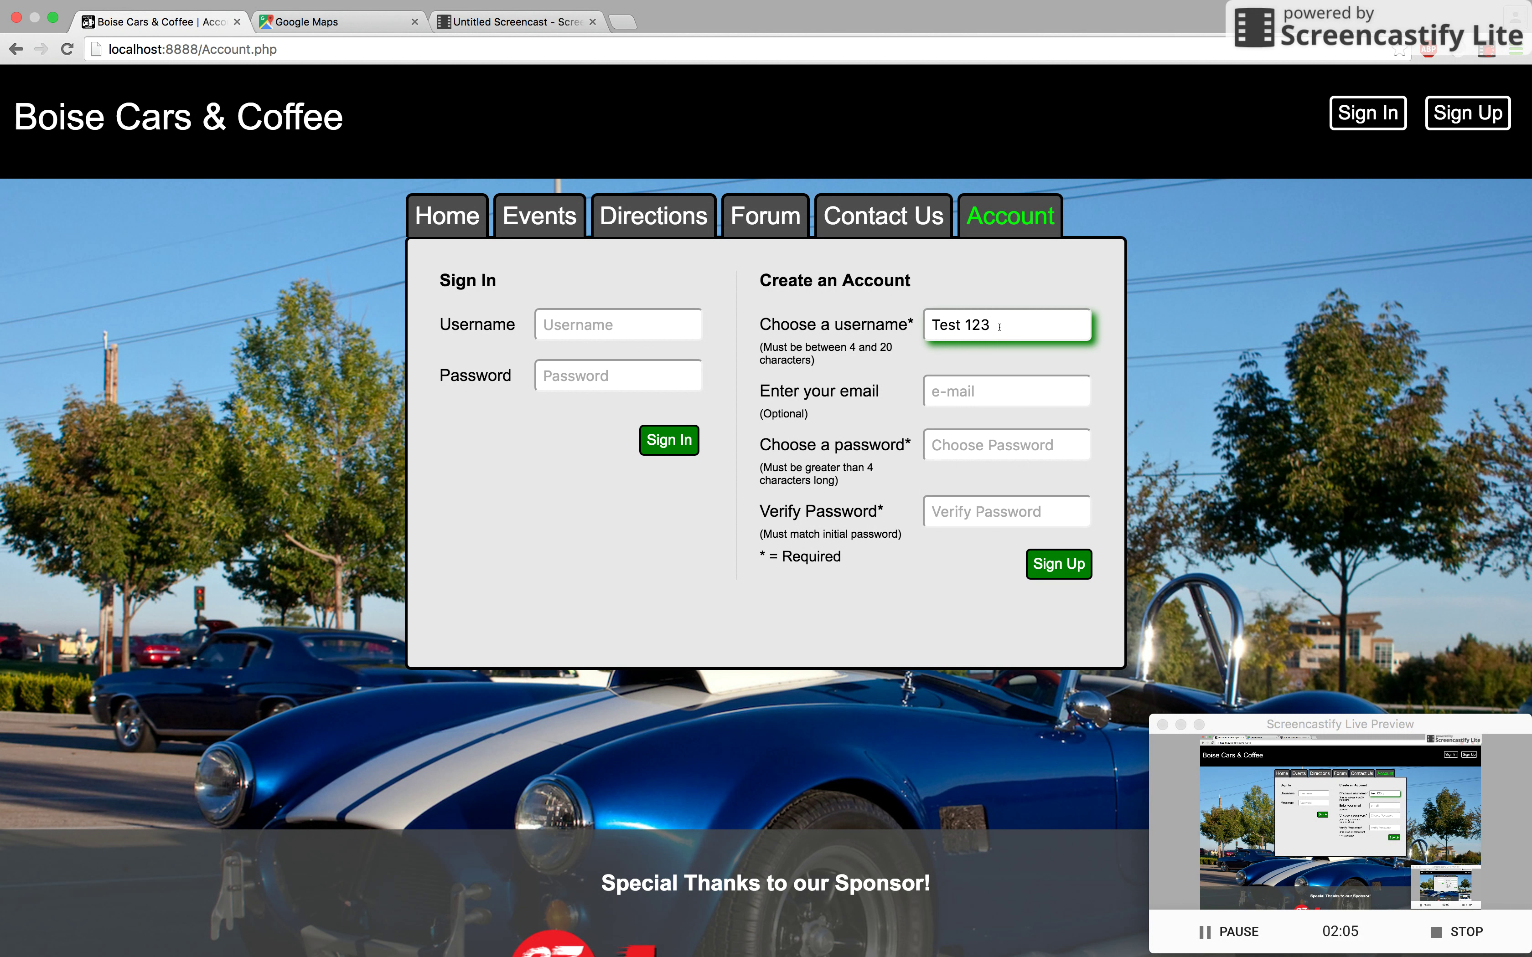
pyautogui.tripleClick(1000, 327)
pyautogui.press('BackSpace')
pyautogui.write('Jack')
pyautogui.press('super+a')
pyautogui.write('Test 123')
# Step: Fill both password fields with the same five-character password
pyautogui.write('test1')
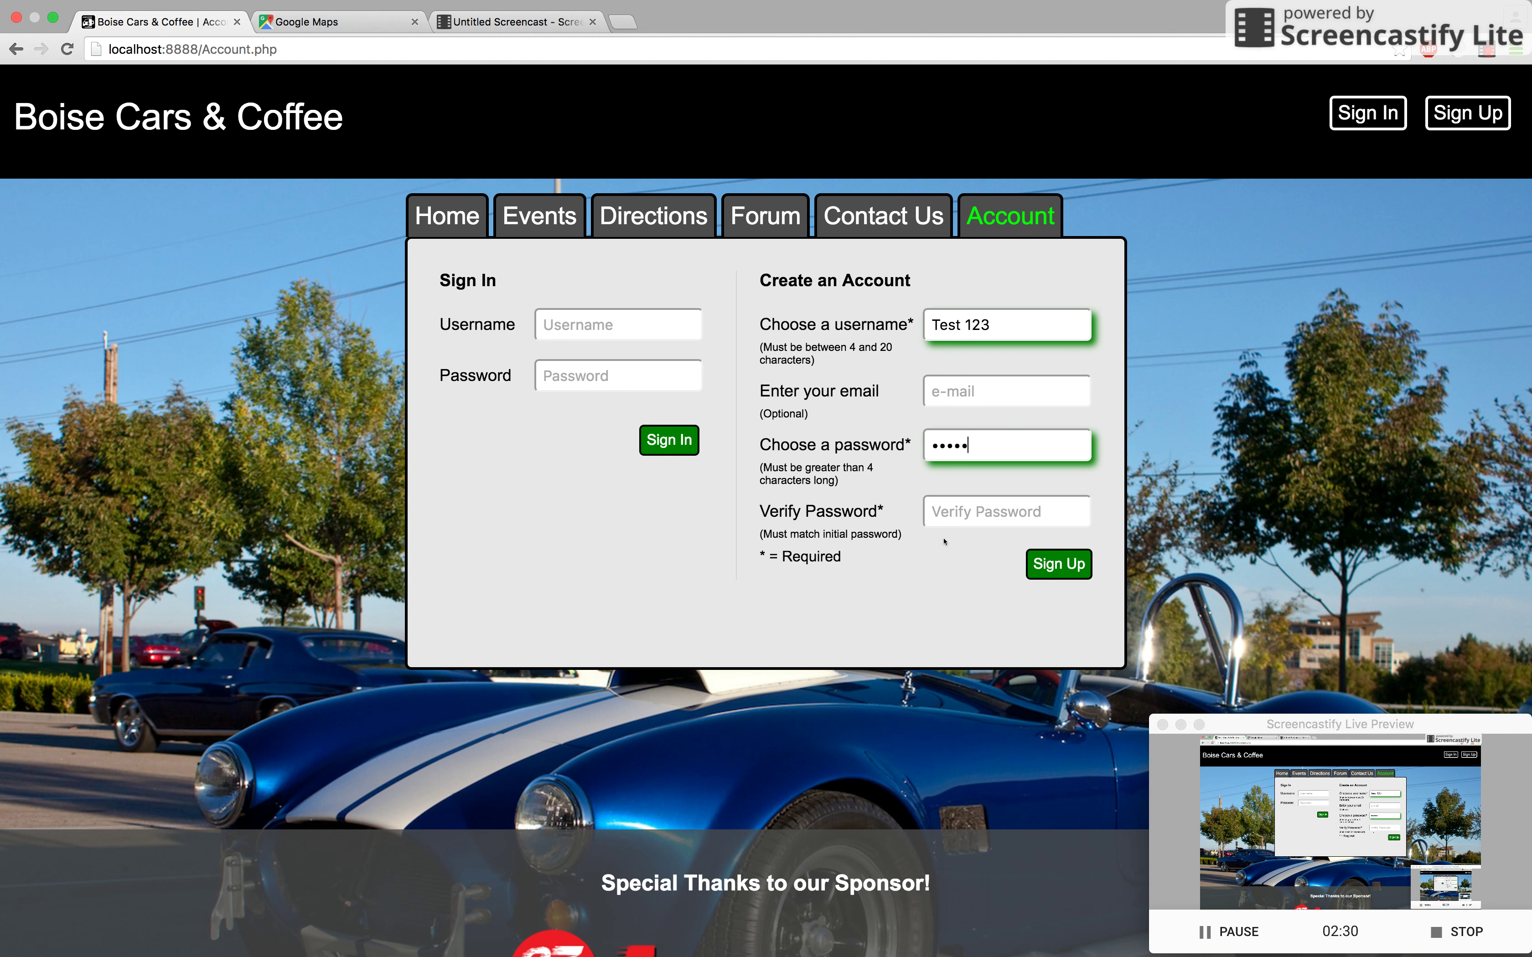
pyautogui.click(932, 510)
pyautogui.write('••••')
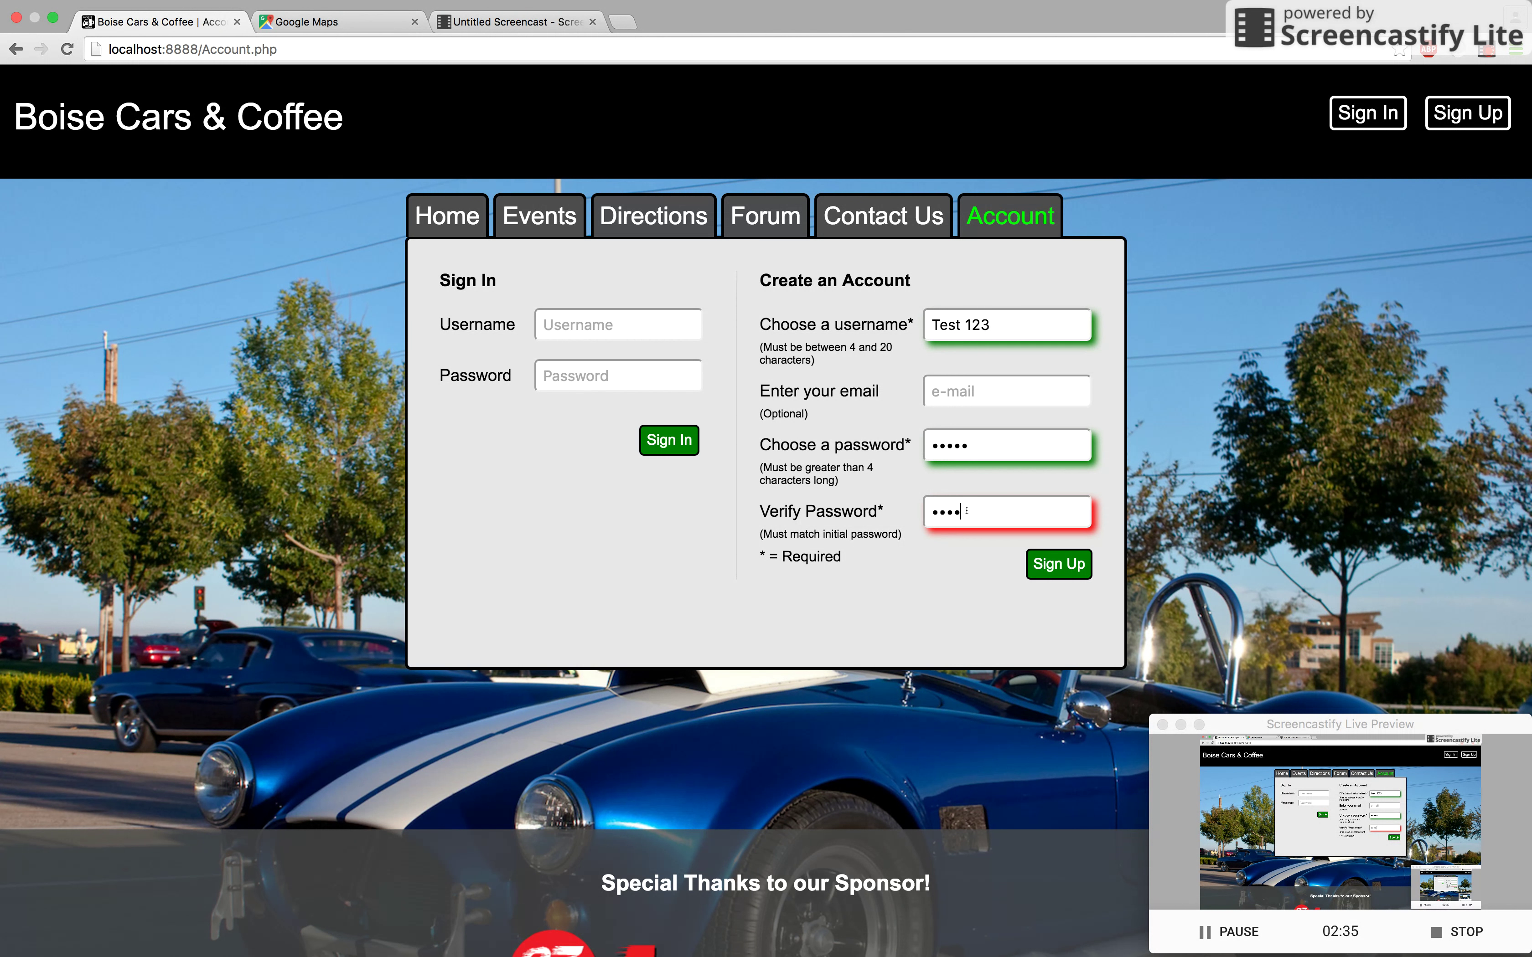
pyautogui.write('••')
pyautogui.press('BackSpace')
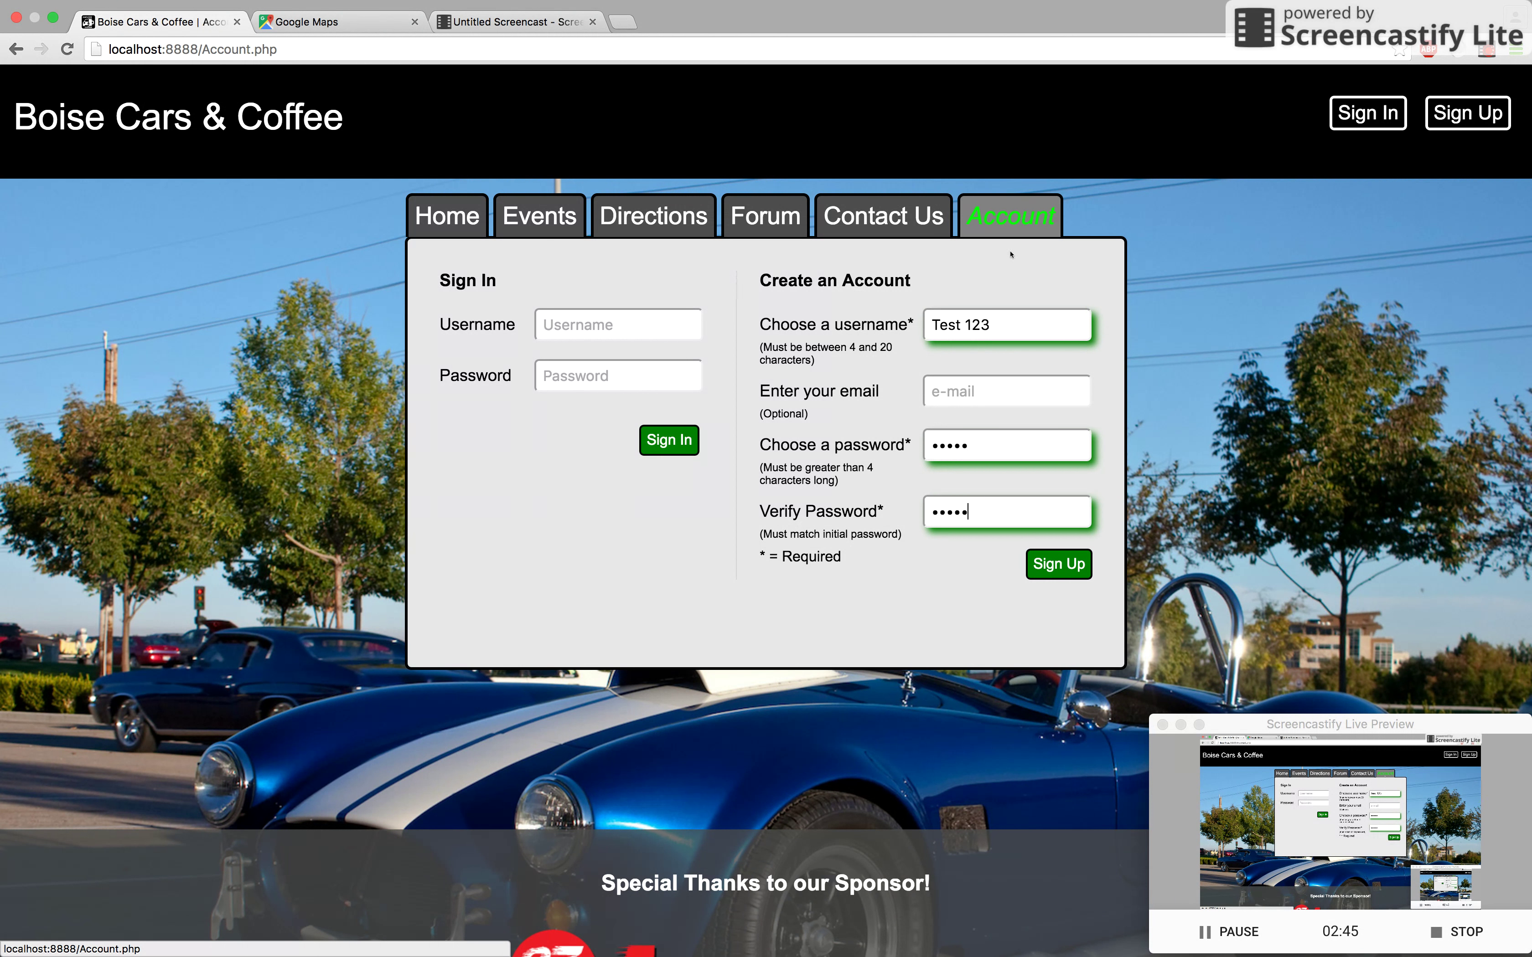
# Step: Sign up as Test 123 and highlight the username on the new account page
pyautogui.click(1061, 565)
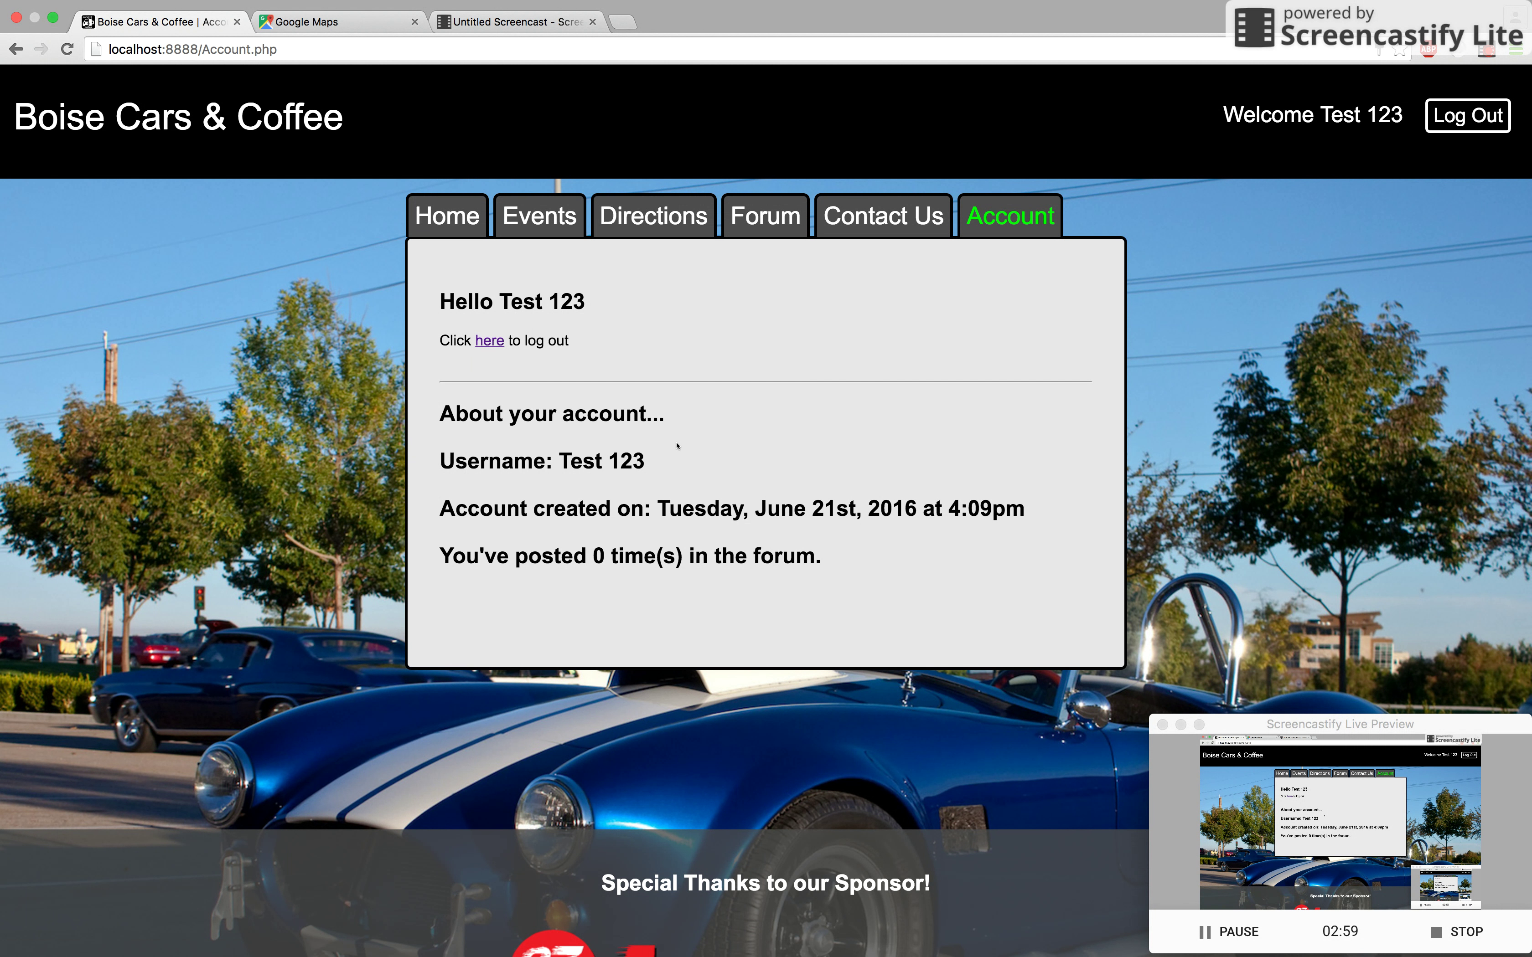
pyautogui.moveTo(566, 459); pyautogui.dragTo(636, 459)
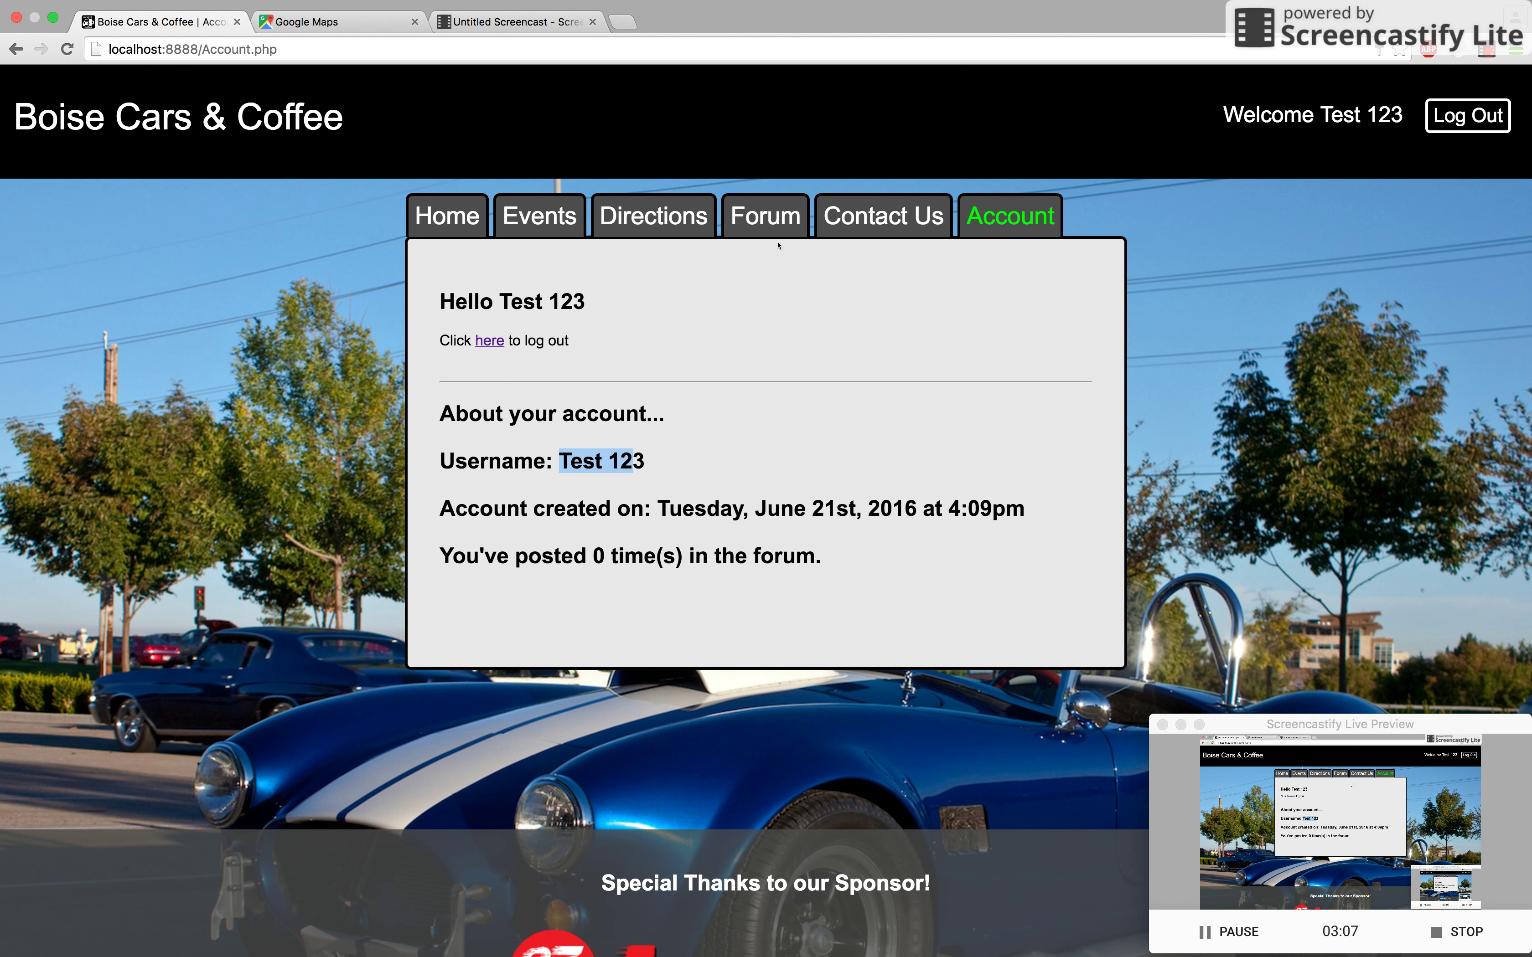
# Step: On the Forum posting form, enter title 'Stuff' and contents 'More Stuff'
pyautogui.click(762, 215)
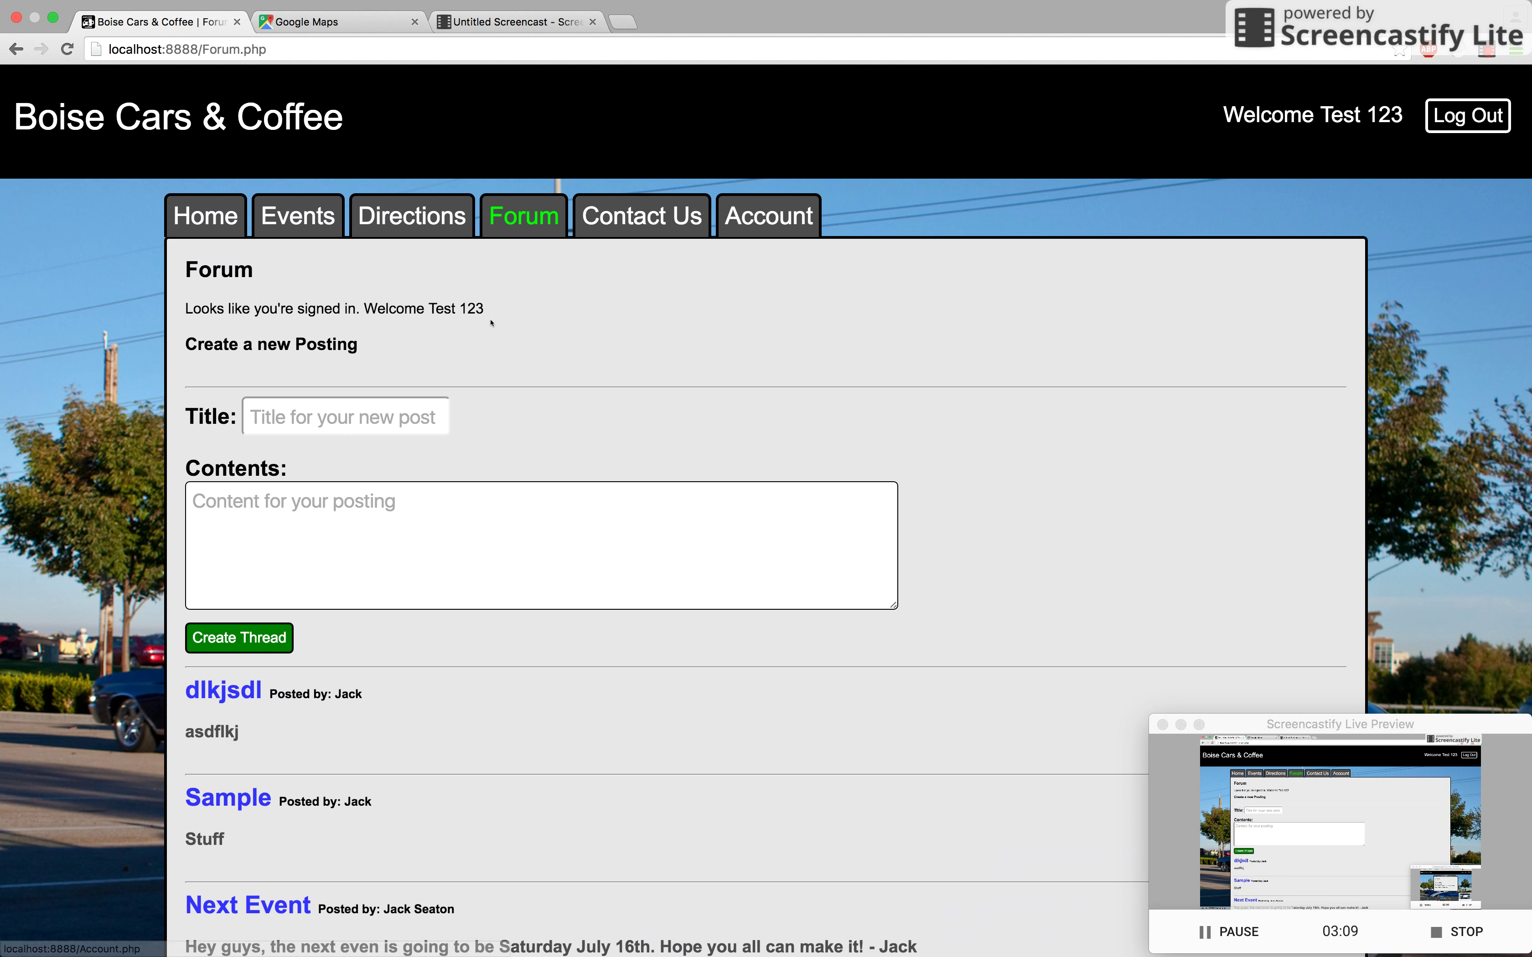
pyautogui.scroll(-2, 342, 349)
pyautogui.click(348, 339)
pyautogui.write('Stuff')
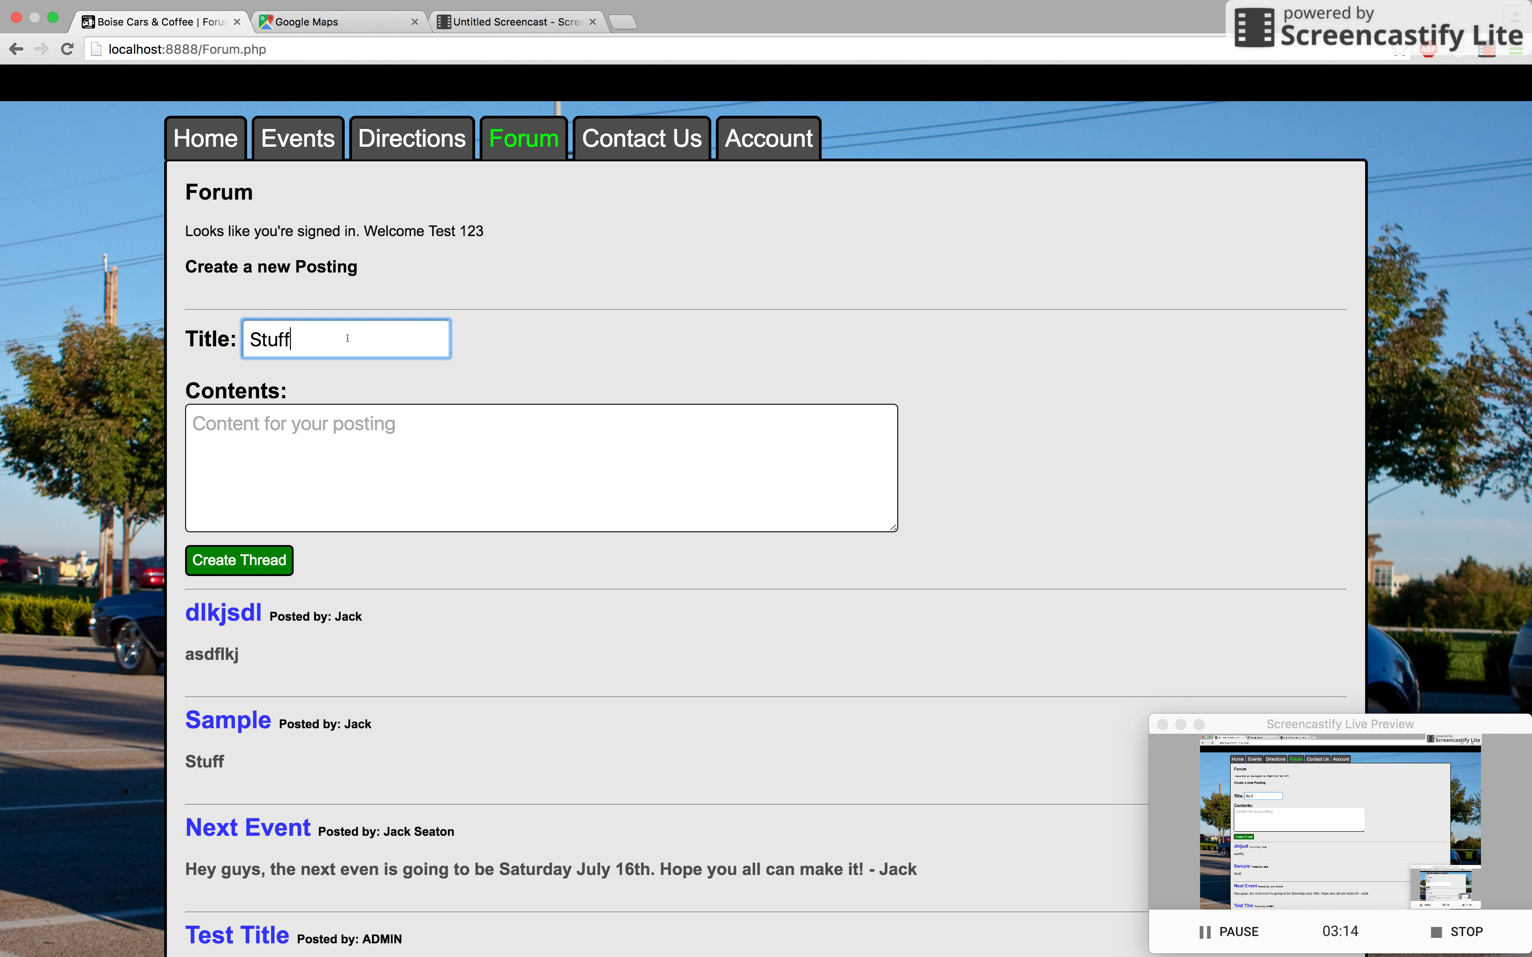
pyautogui.press('Tab')
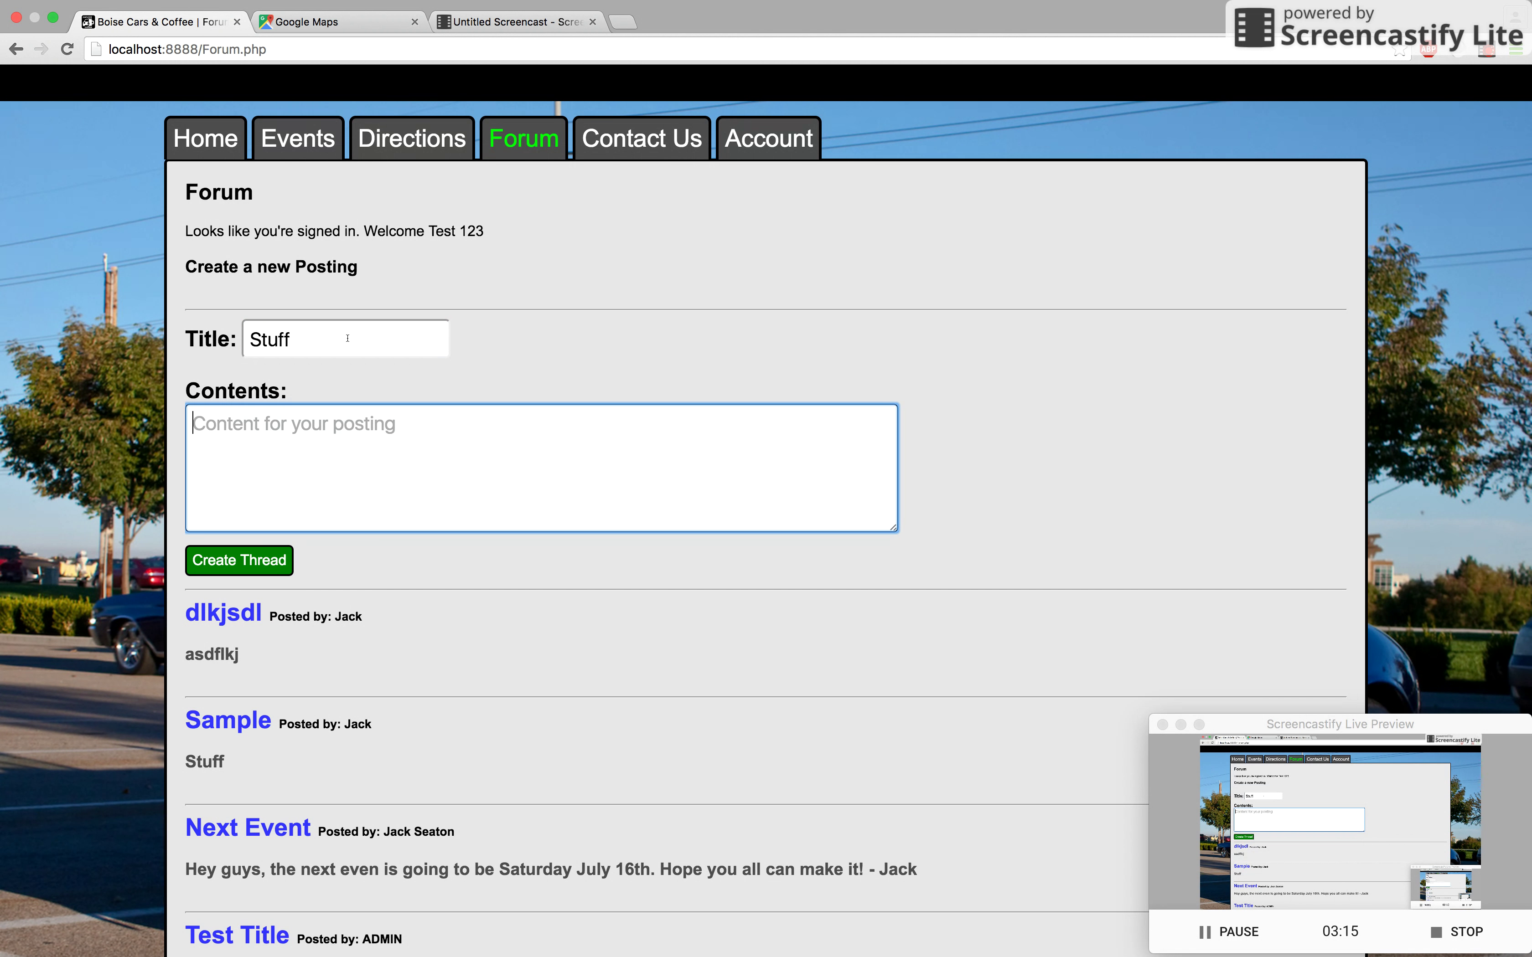
pyautogui.write('S')
pyautogui.press('BackSpace')
pyautogui.write('More')
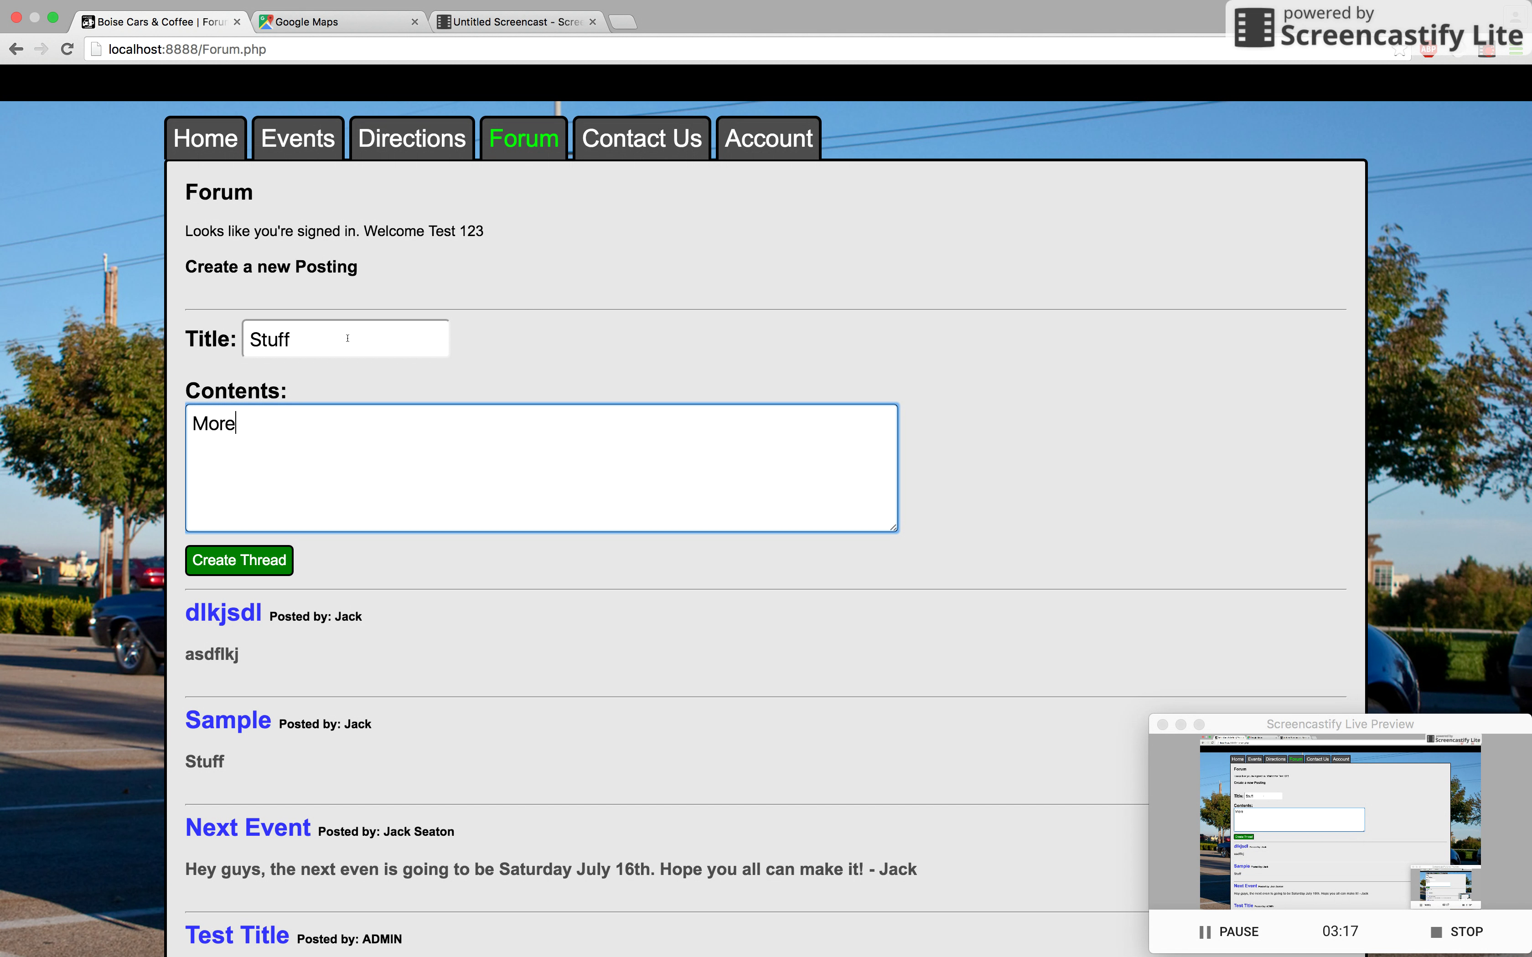
pyautogui.write(' Stuff')
pyautogui.scroll(-2, 321, 538)
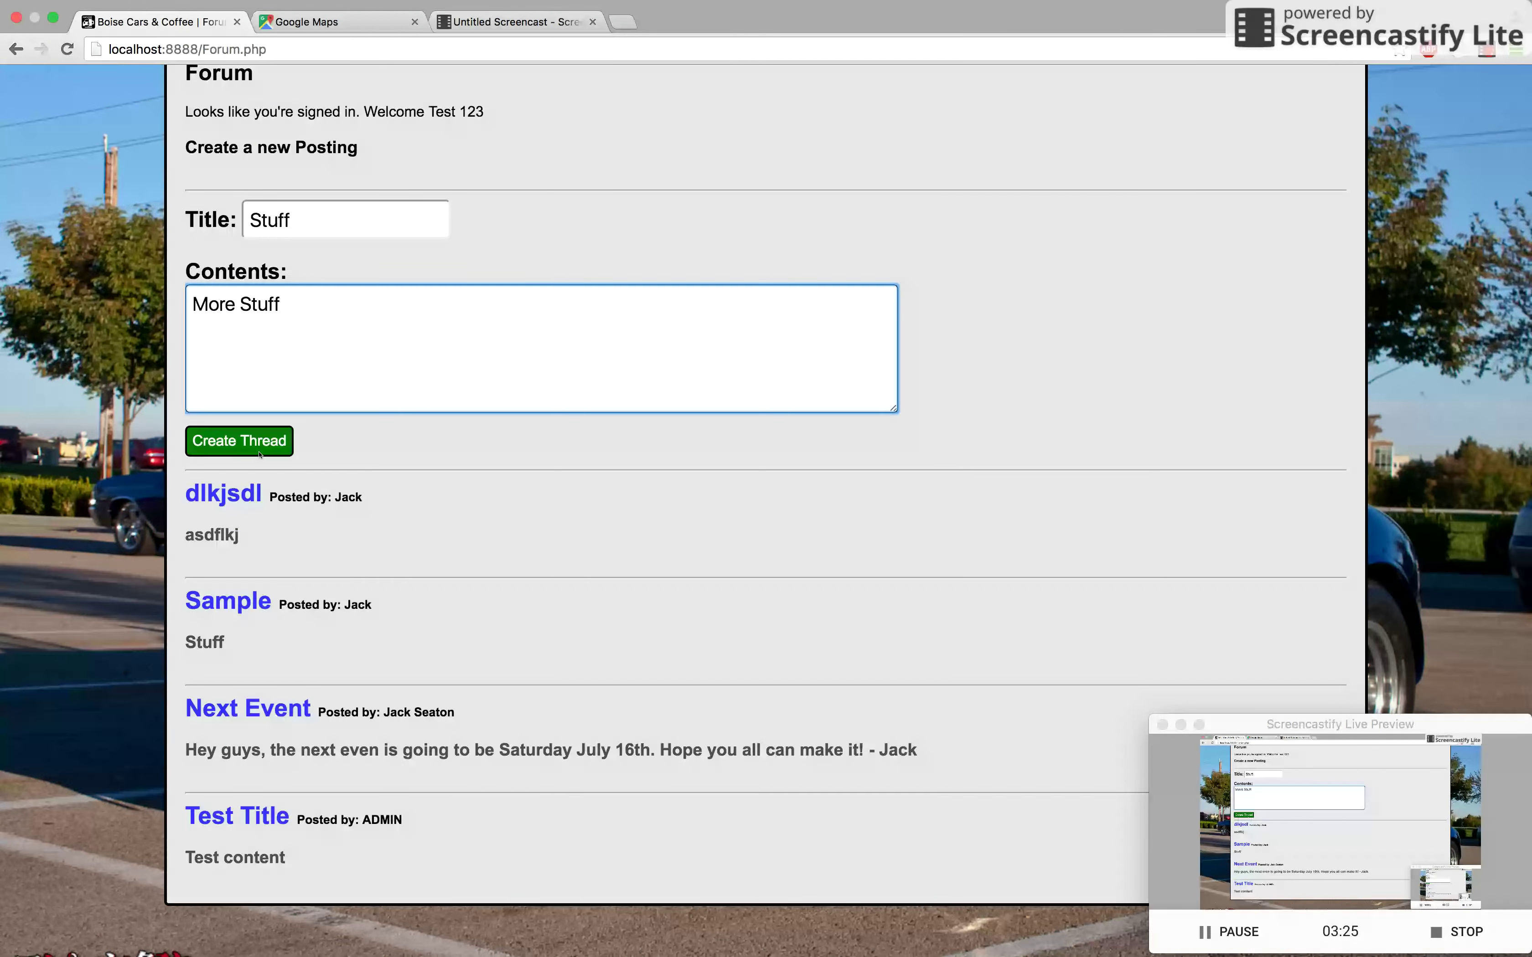
# Step: Glance at Sequel Pro's forum_posts table, then publish the Stuff post with Create Thread
pyautogui.hotkey('ctrl', 'Right')
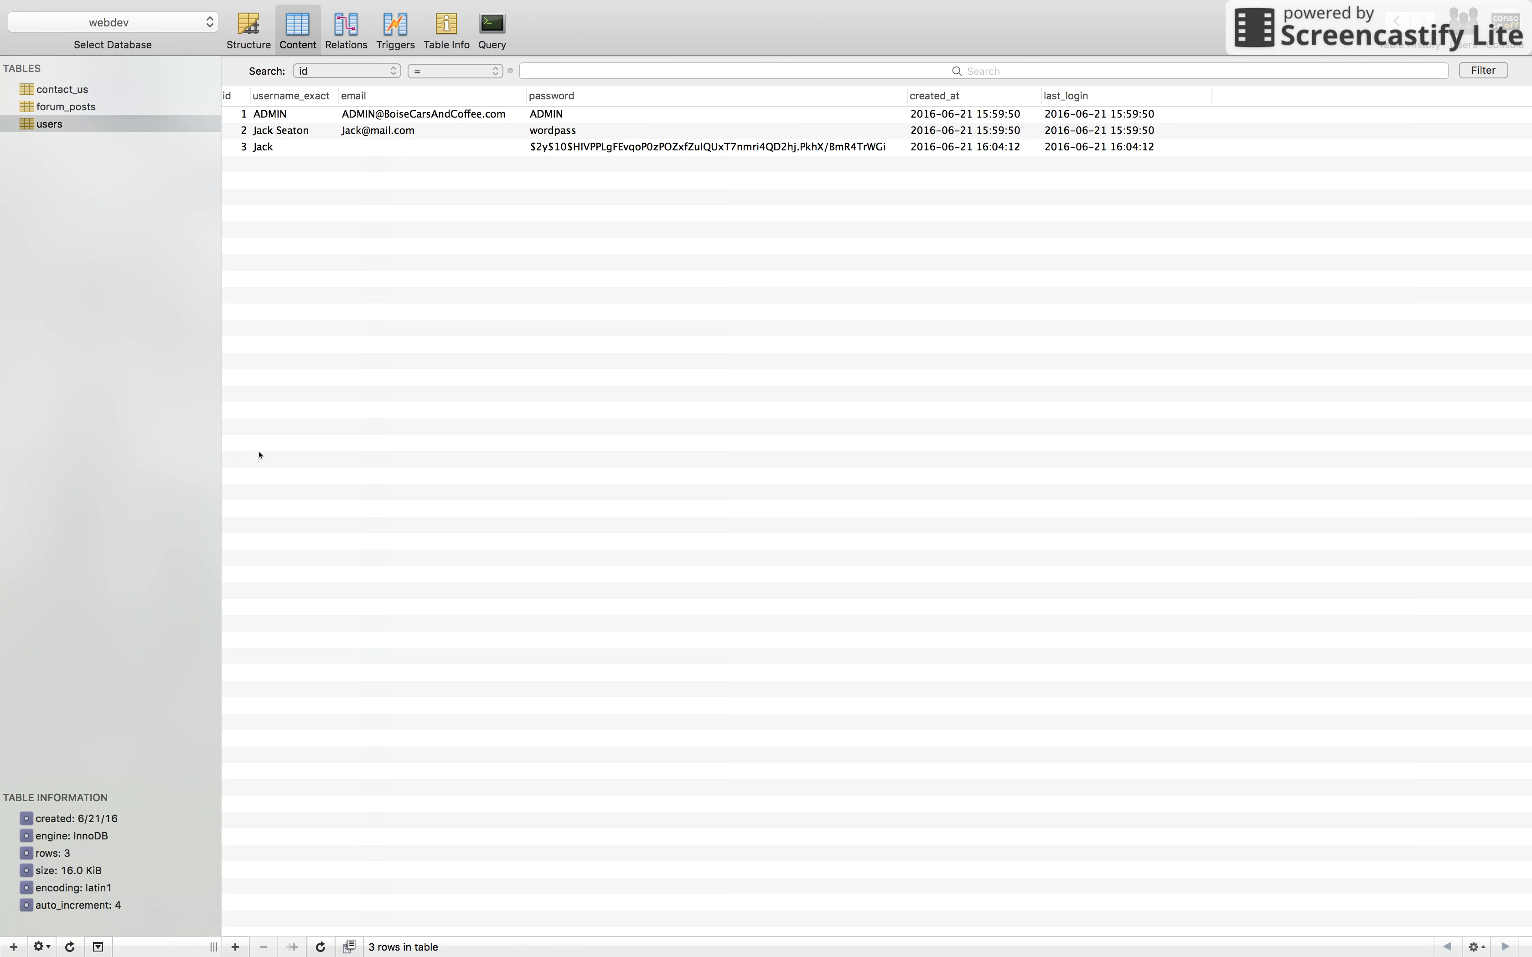
pyautogui.click(66, 108)
pyautogui.hotkey('ctrl', 'Left')
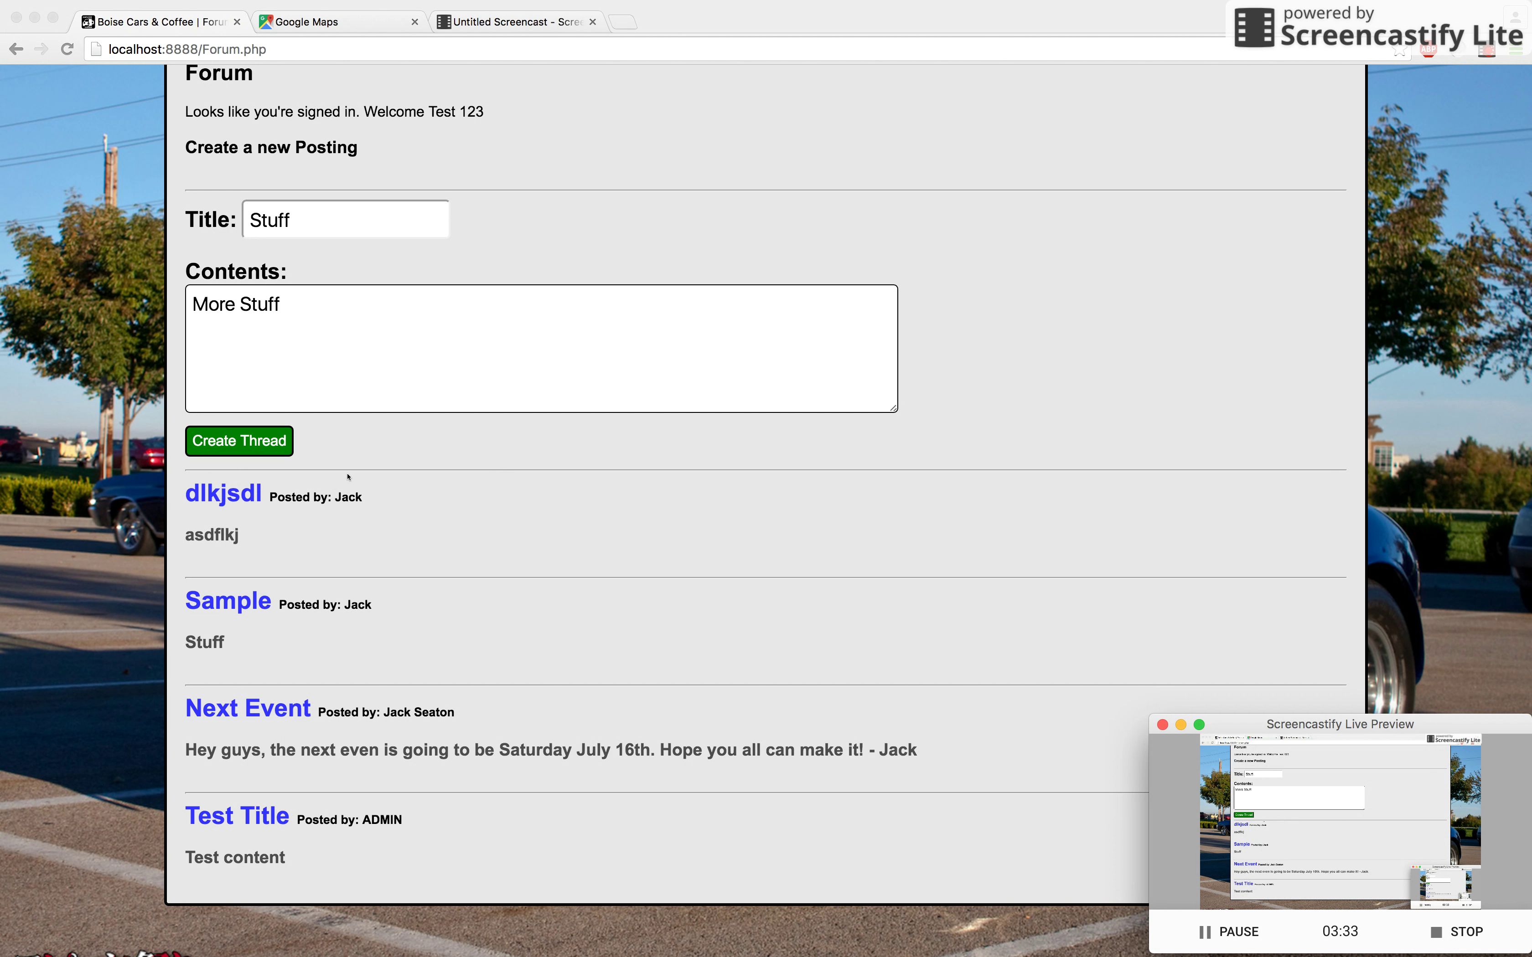
pyautogui.click(261, 444)
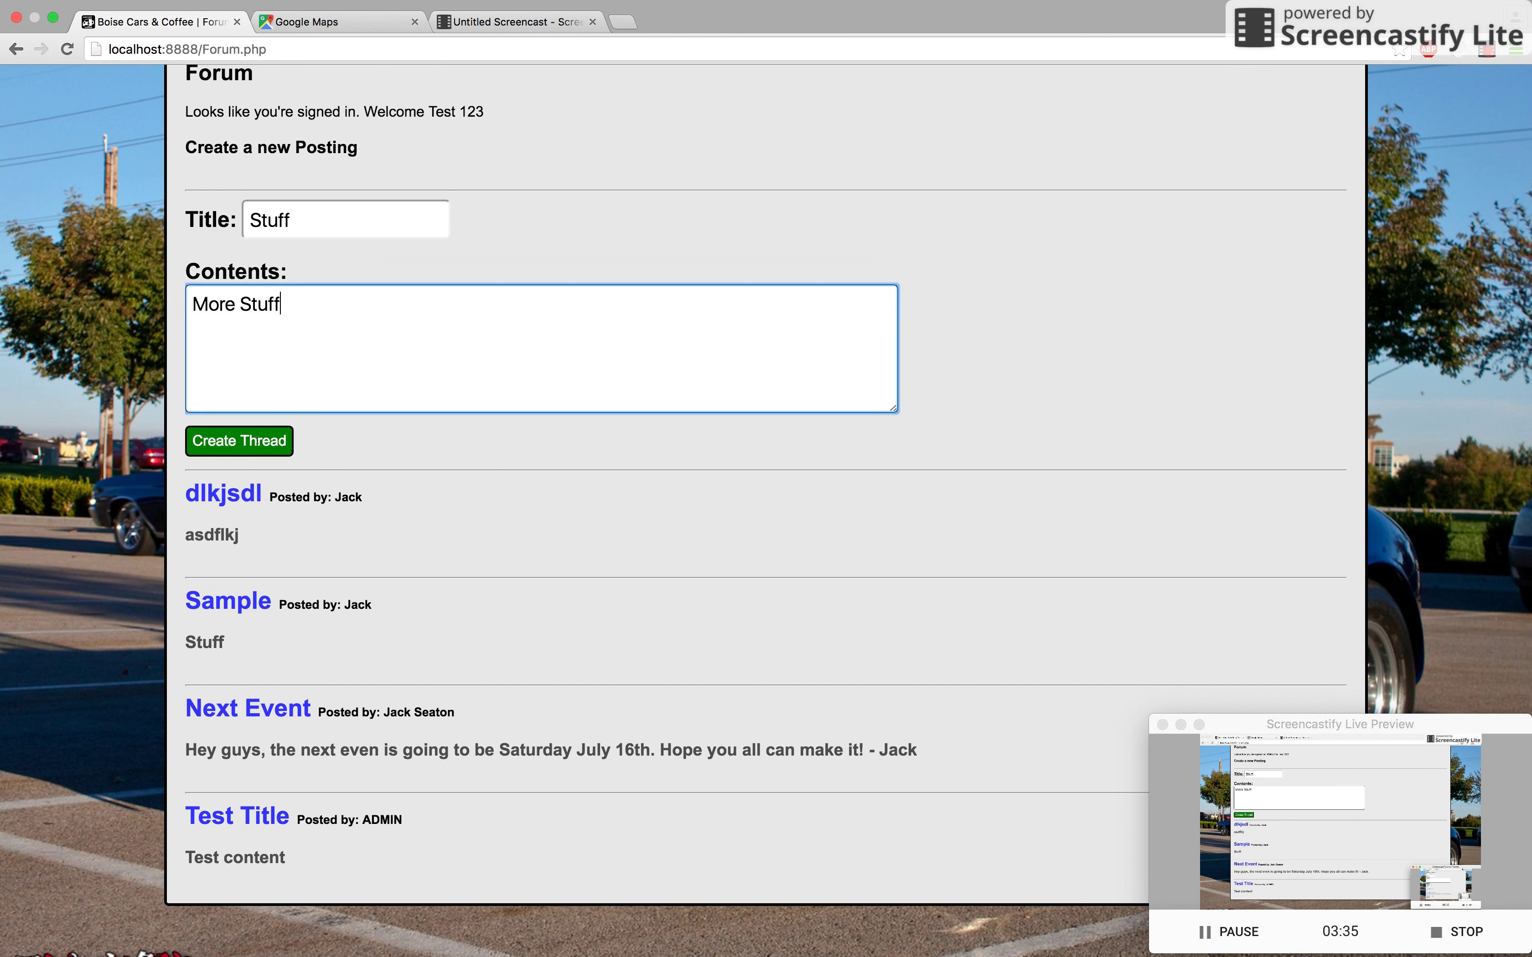
pyautogui.click(268, 445)
pyautogui.scroll(-5, 386, 415)
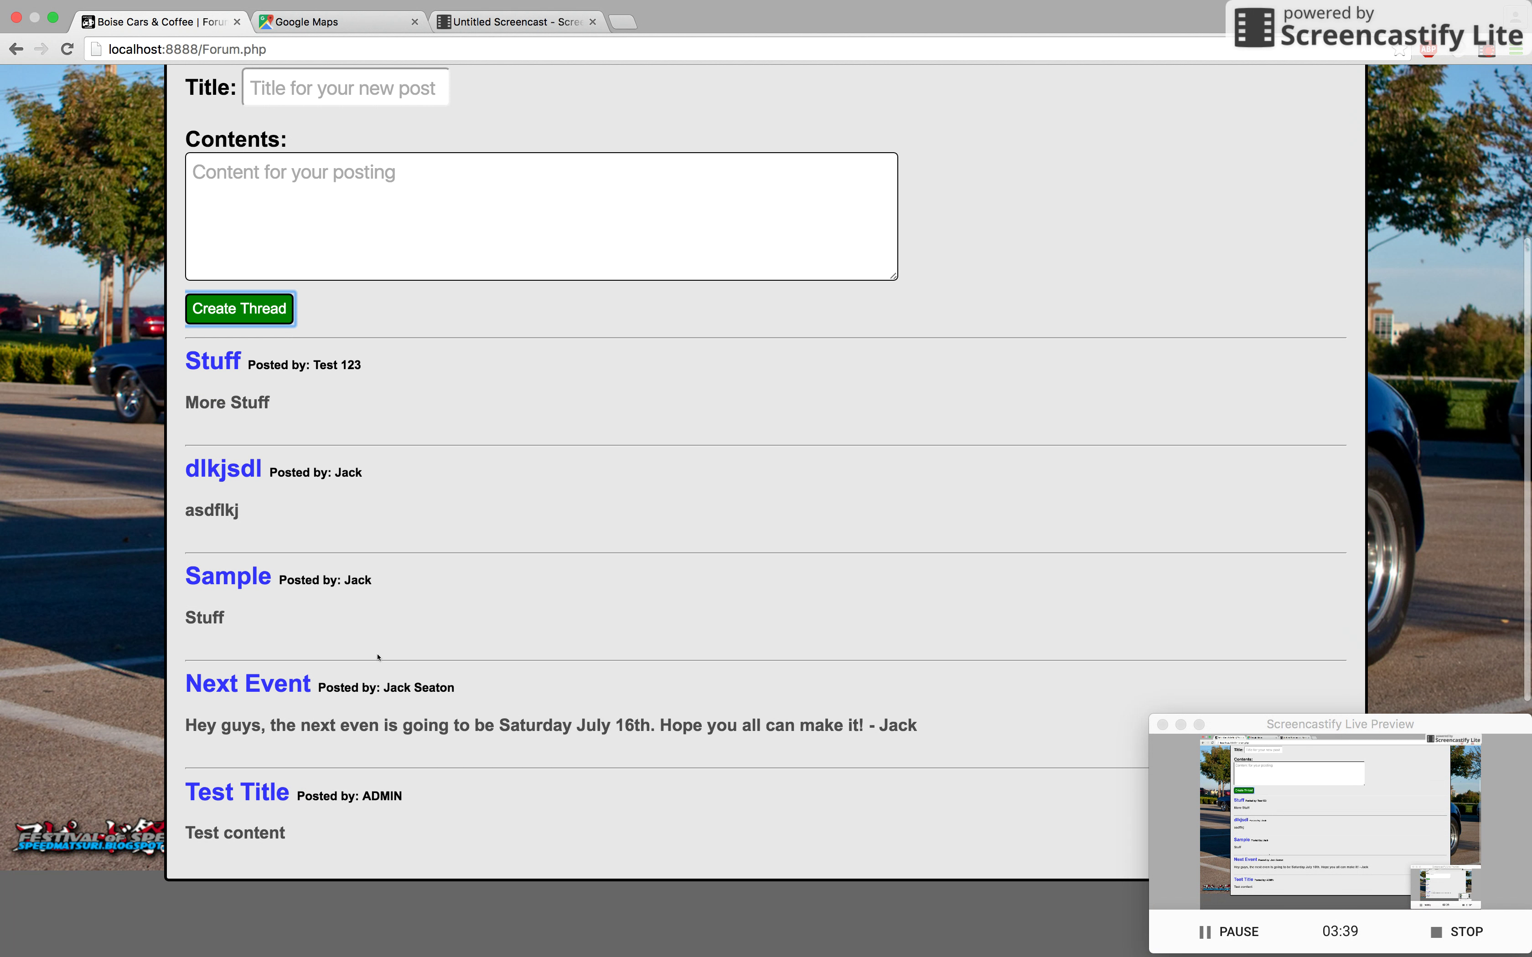
# Step: Verify the Stuff post appears as row 5 of forum_posts in Sequel Pro
pyautogui.press('super+Tab')
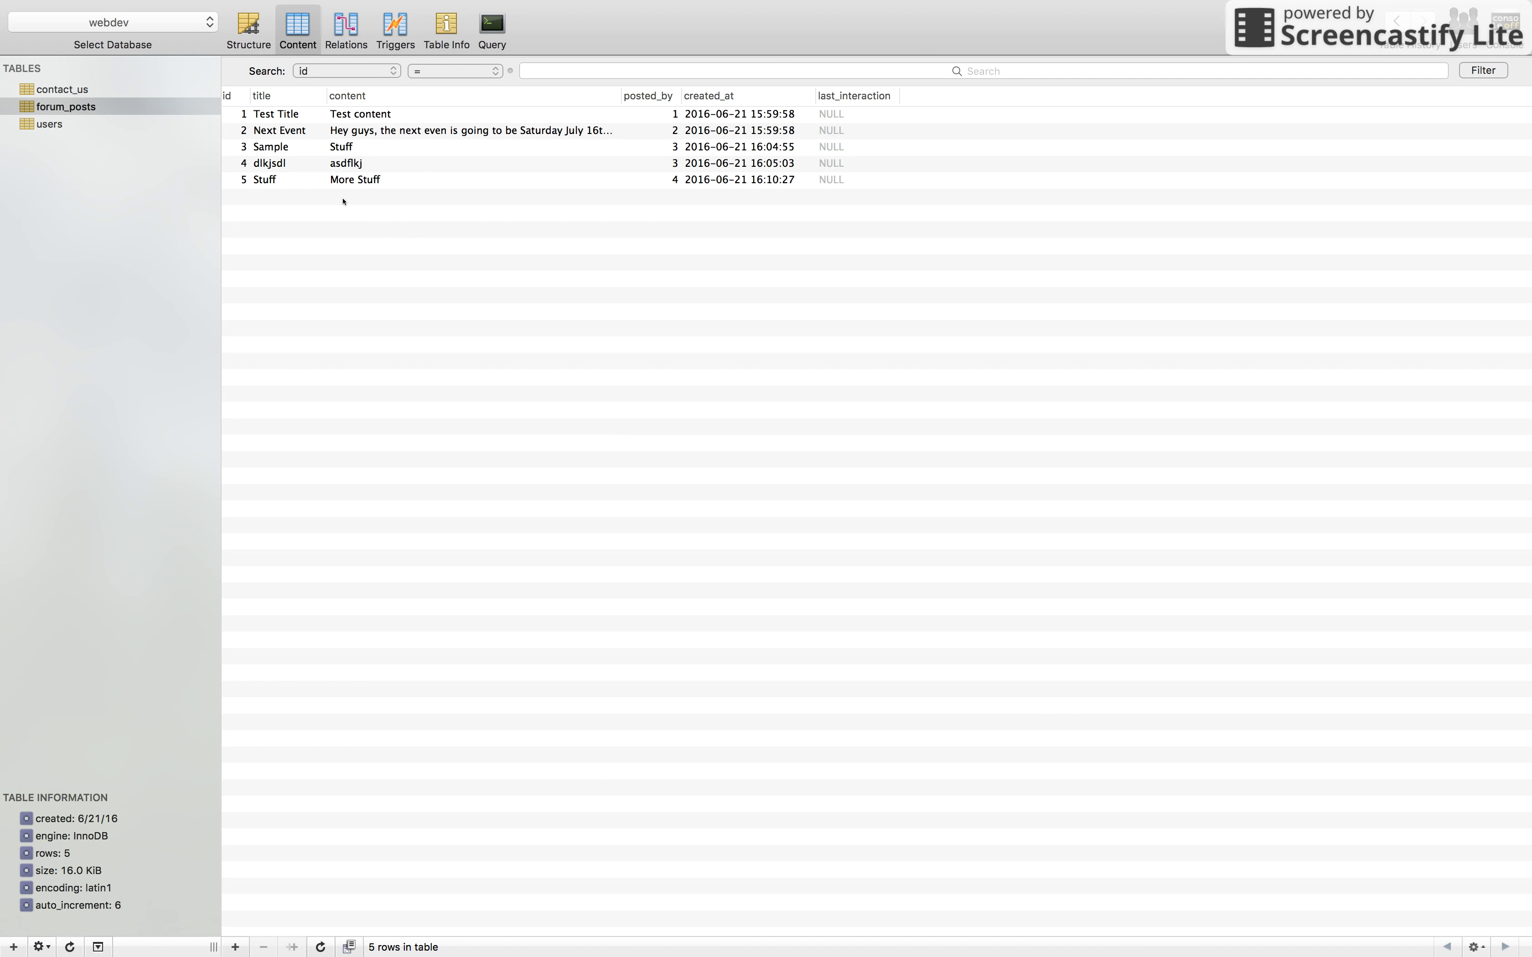
pyautogui.click(352, 181)
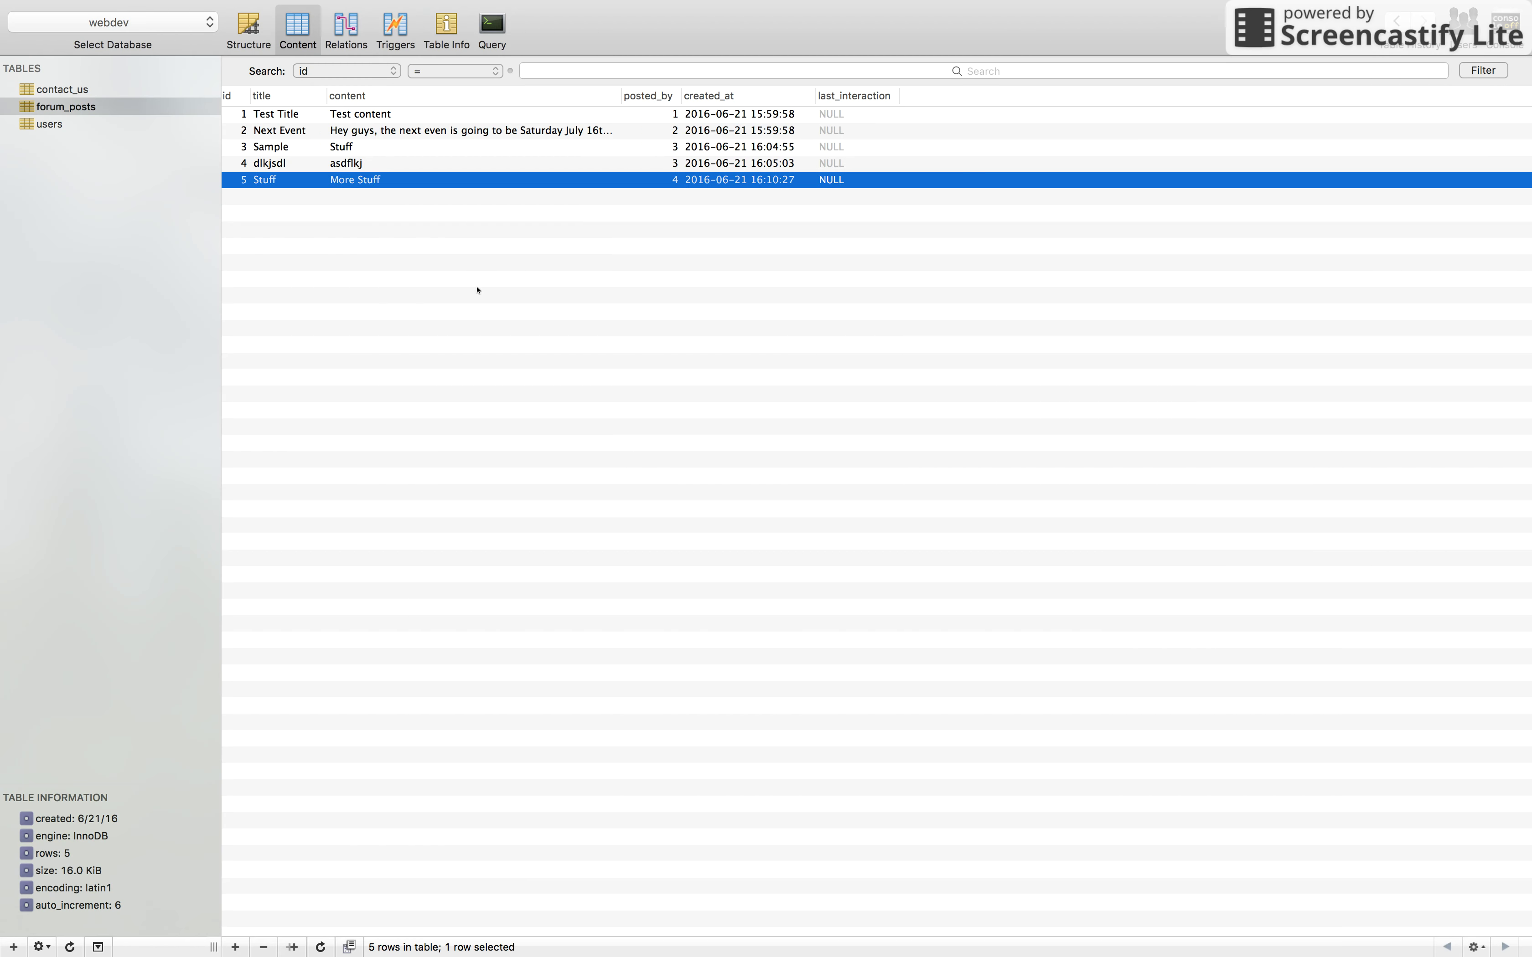
pyautogui.press('super+Tab')
pyautogui.scroll(5, 578, 479)
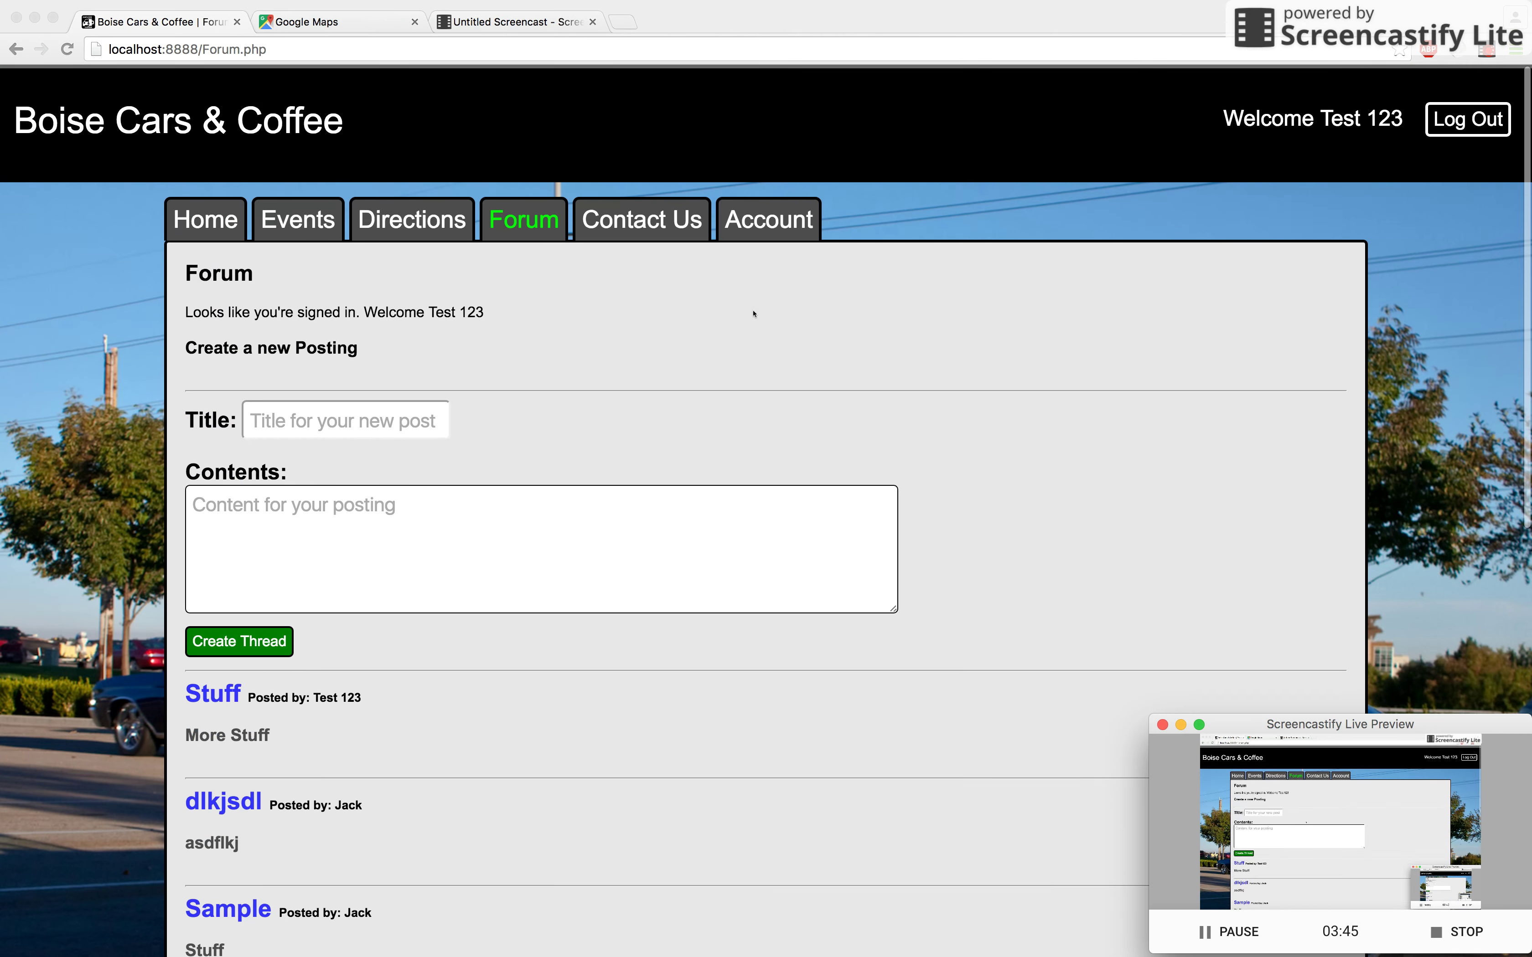
# Step: Open Contact Us and sign out of the Test 123 account
pyautogui.click(647, 220)
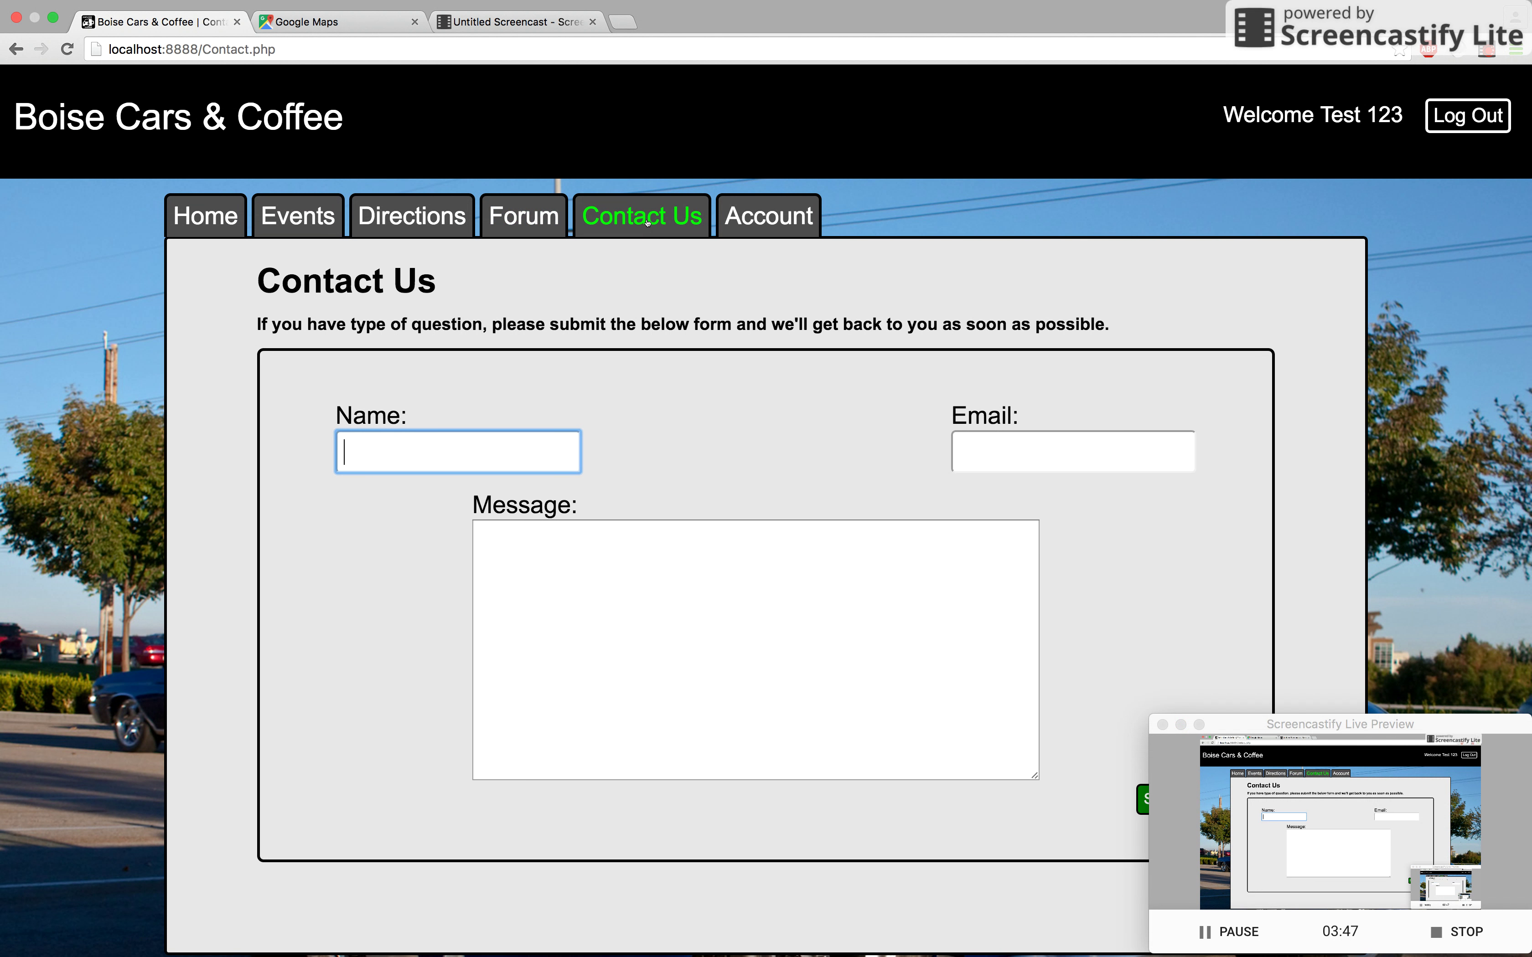
pyautogui.click(1451, 117)
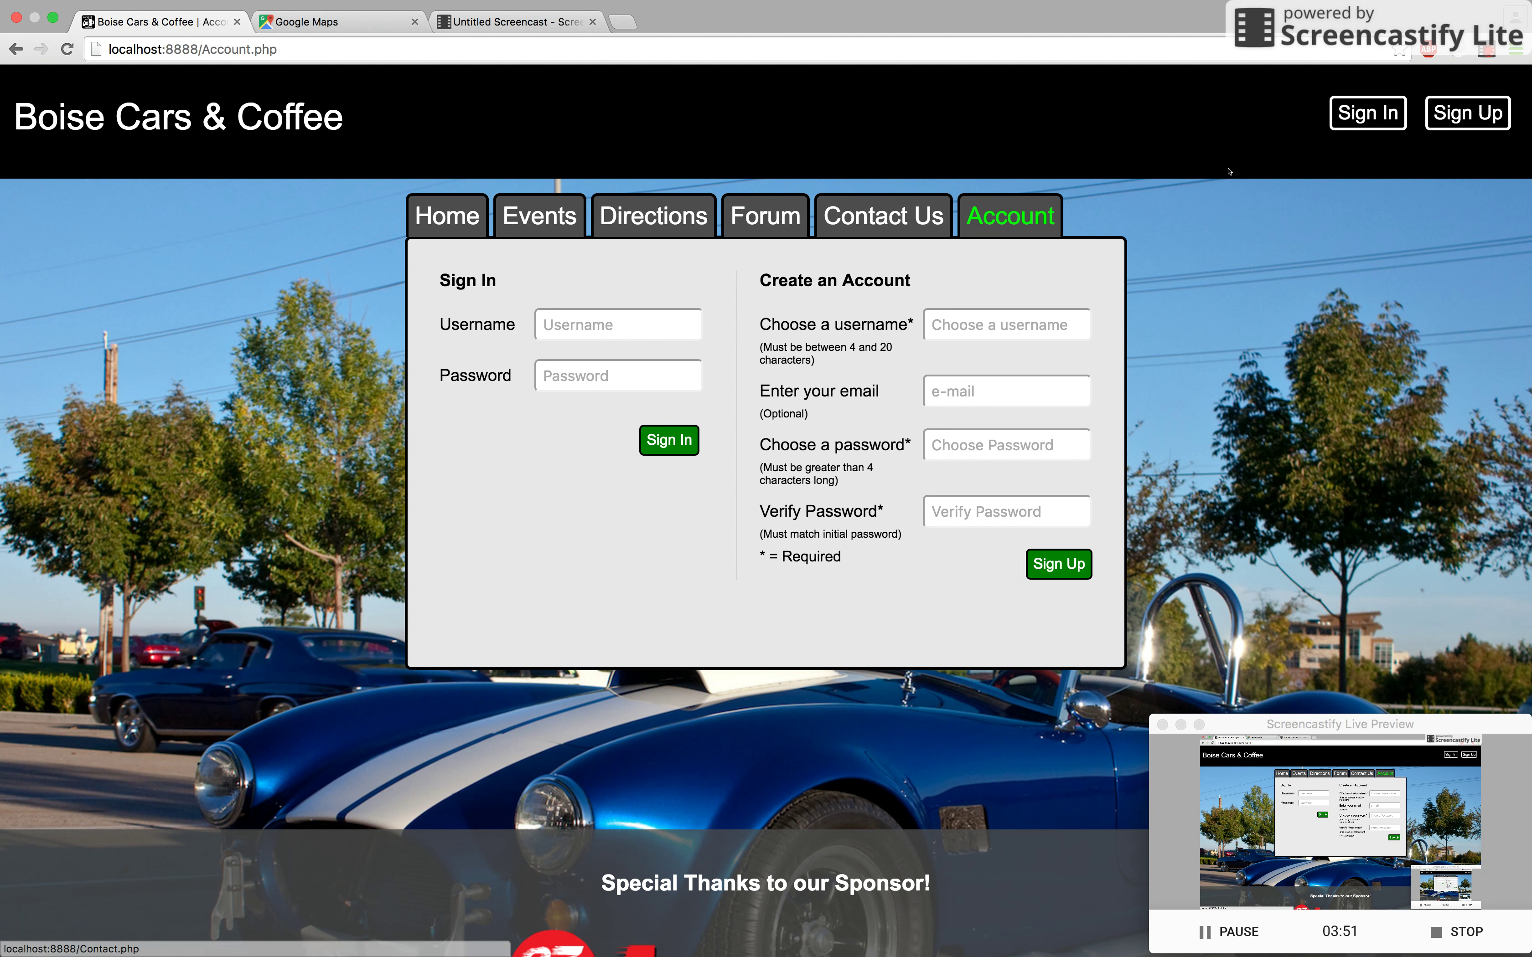
pyautogui.click(884, 216)
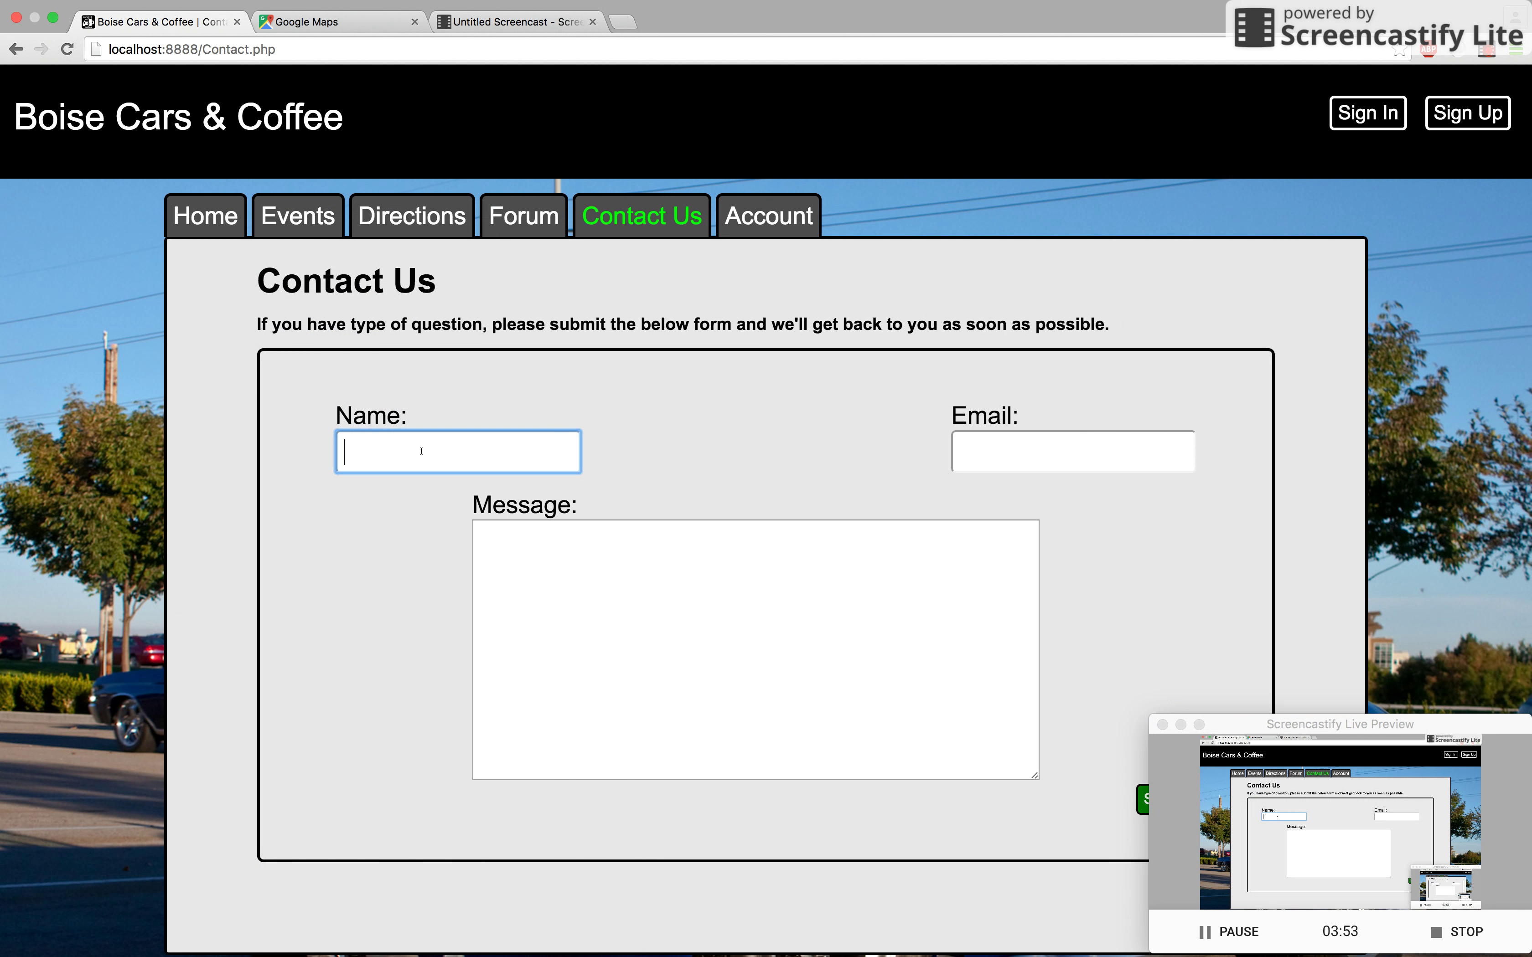
# Step: Submit the message 'When is the next event?' with a name and e-mail address
pyautogui.press('Tab')
pyautogui.press('Tab')
pyautogui.write('When is the next event?')
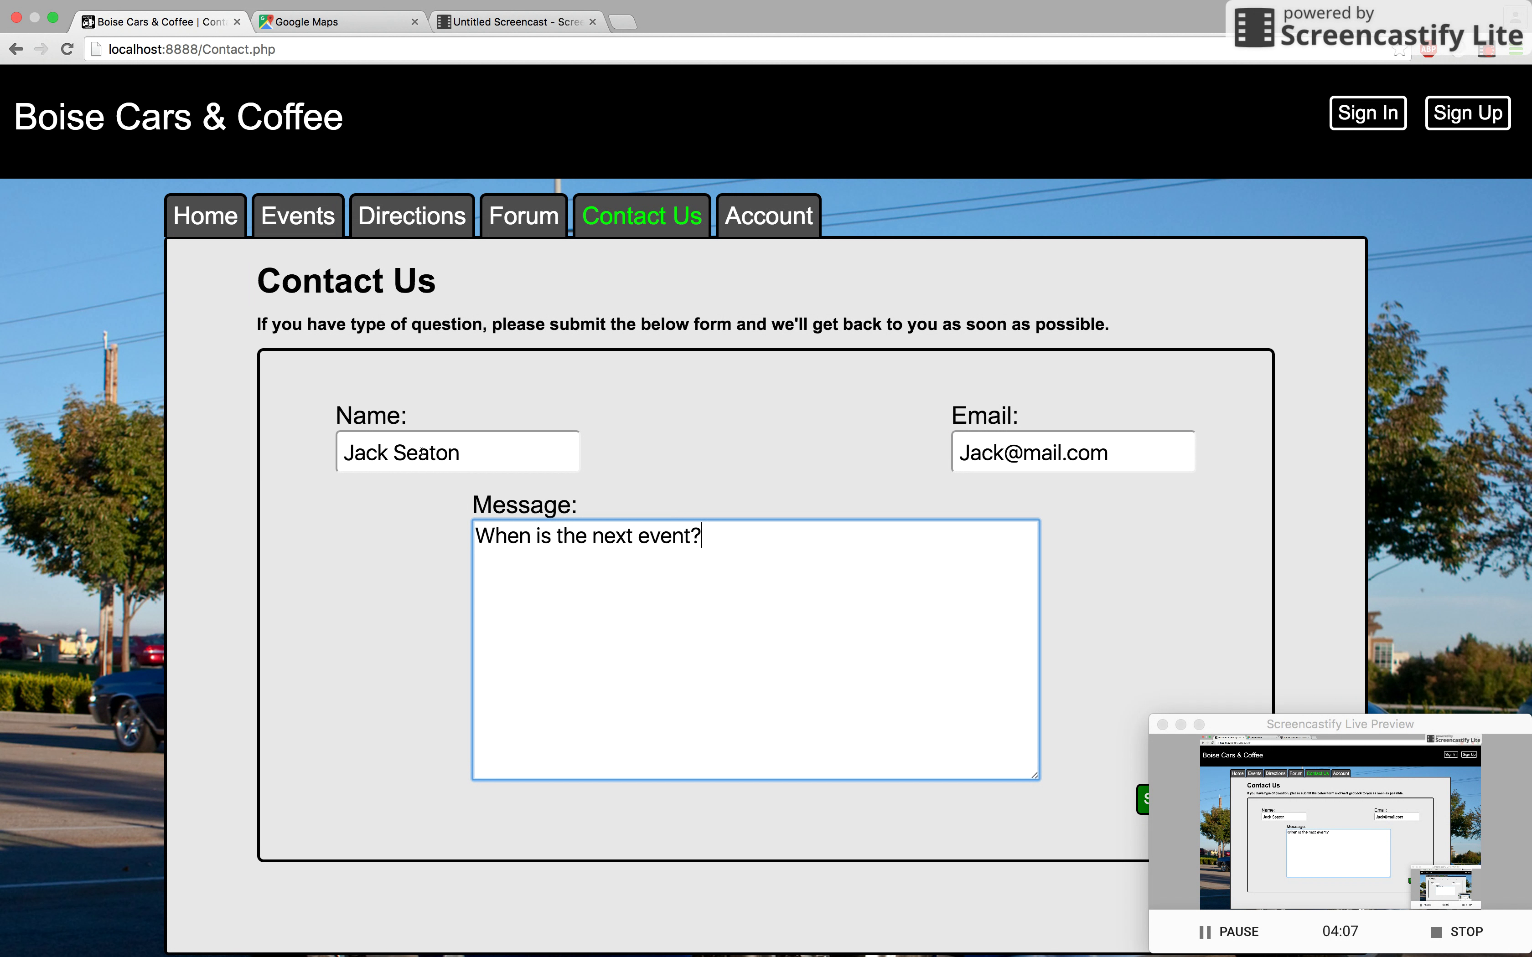
pyautogui.scroll(-4, 703, 563)
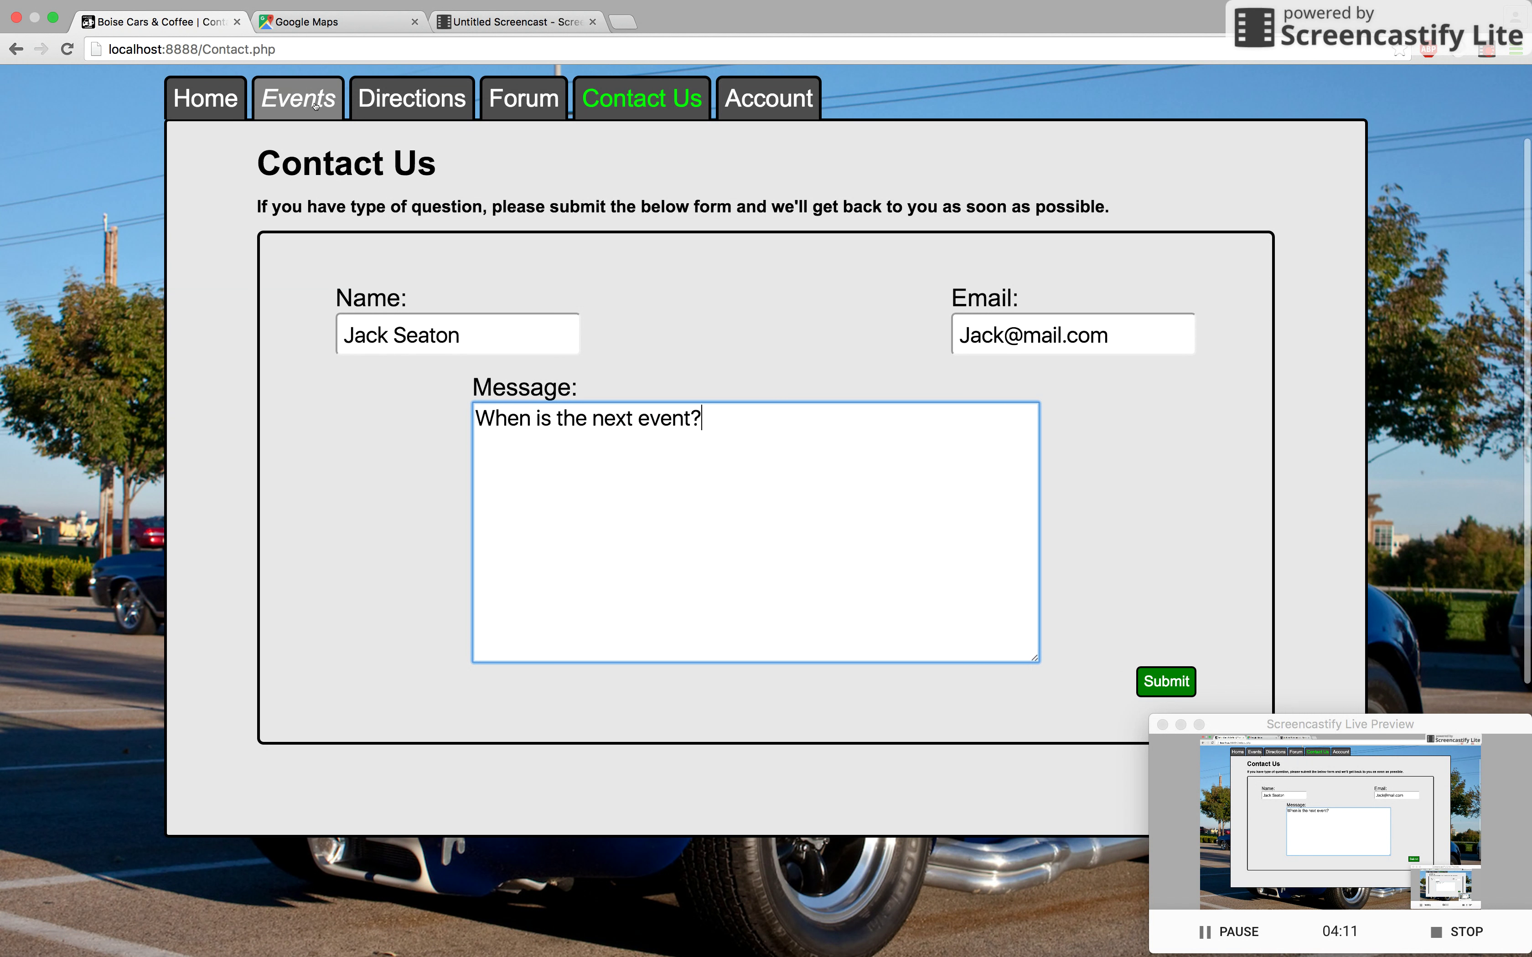
pyautogui.scroll(-3, 1137, 510)
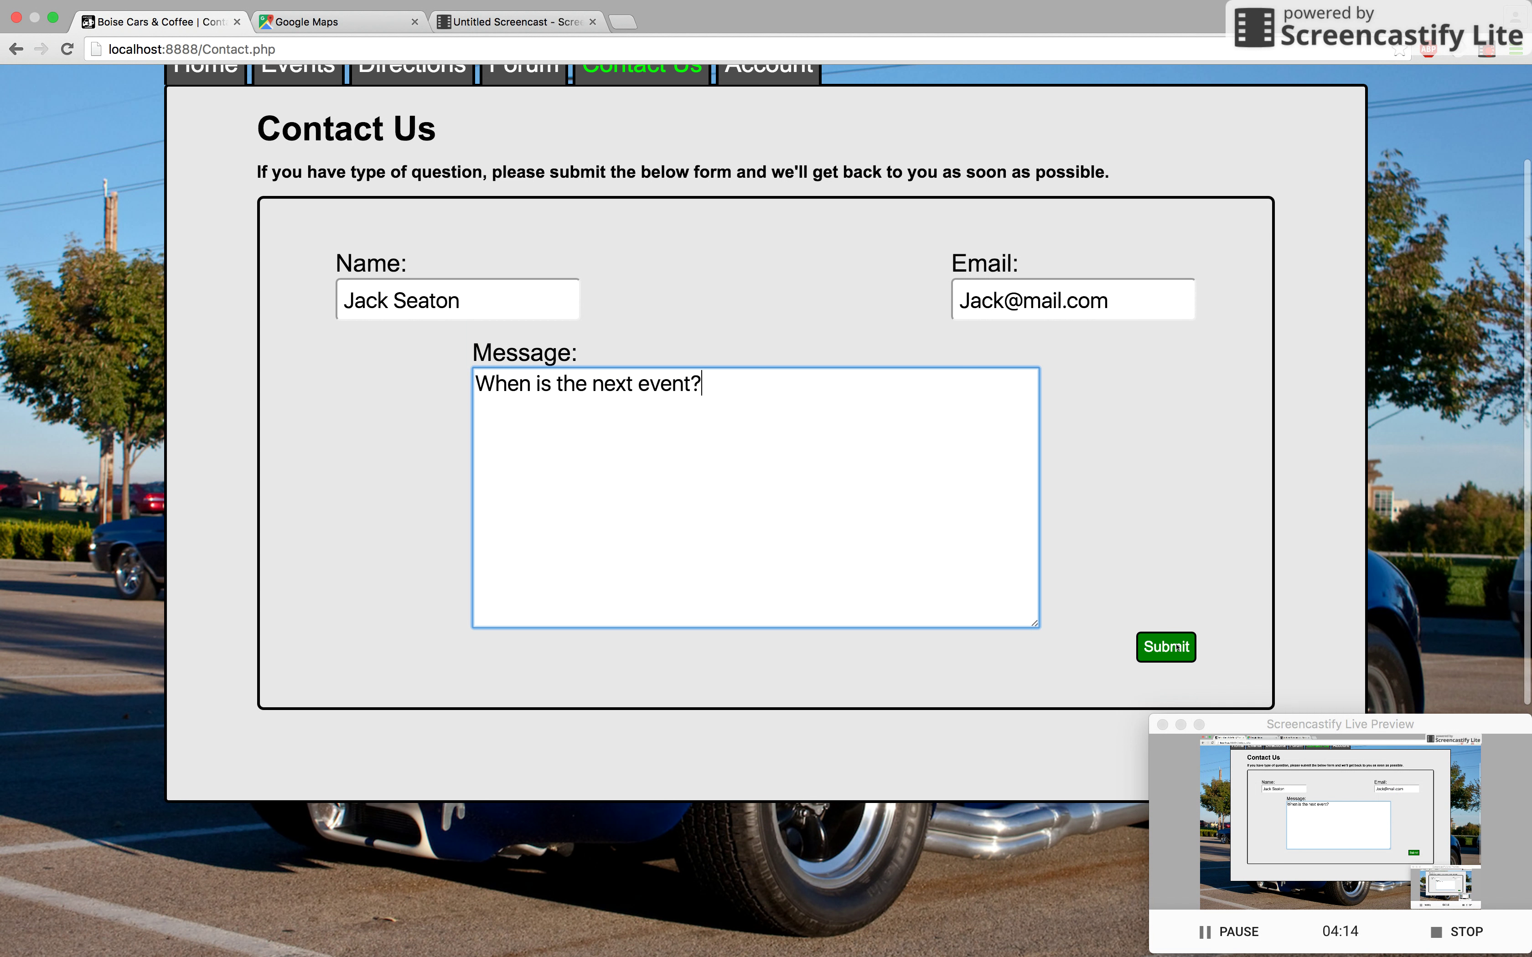
pyautogui.click(1175, 647)
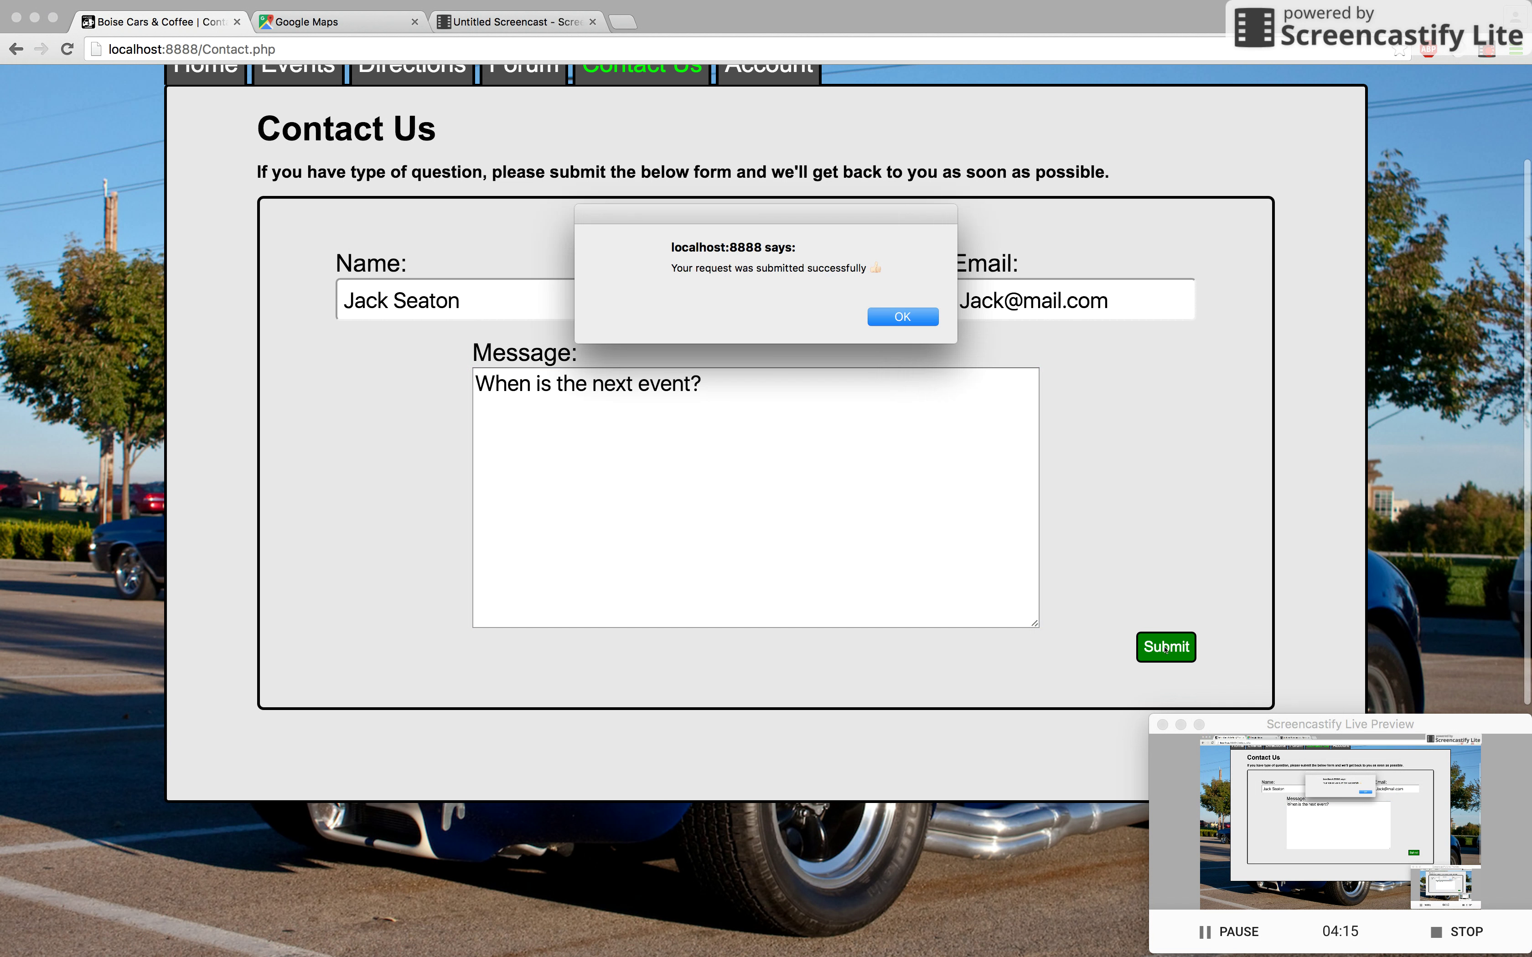
pyautogui.moveTo(790, 267); pyautogui.dragTo(885, 261)
# Step: Dismiss the success alert and find the message as row 3 in Sequel Pro's contact_us table
pyautogui.click(903, 317)
pyautogui.hotkey('ctrl', 'Right')
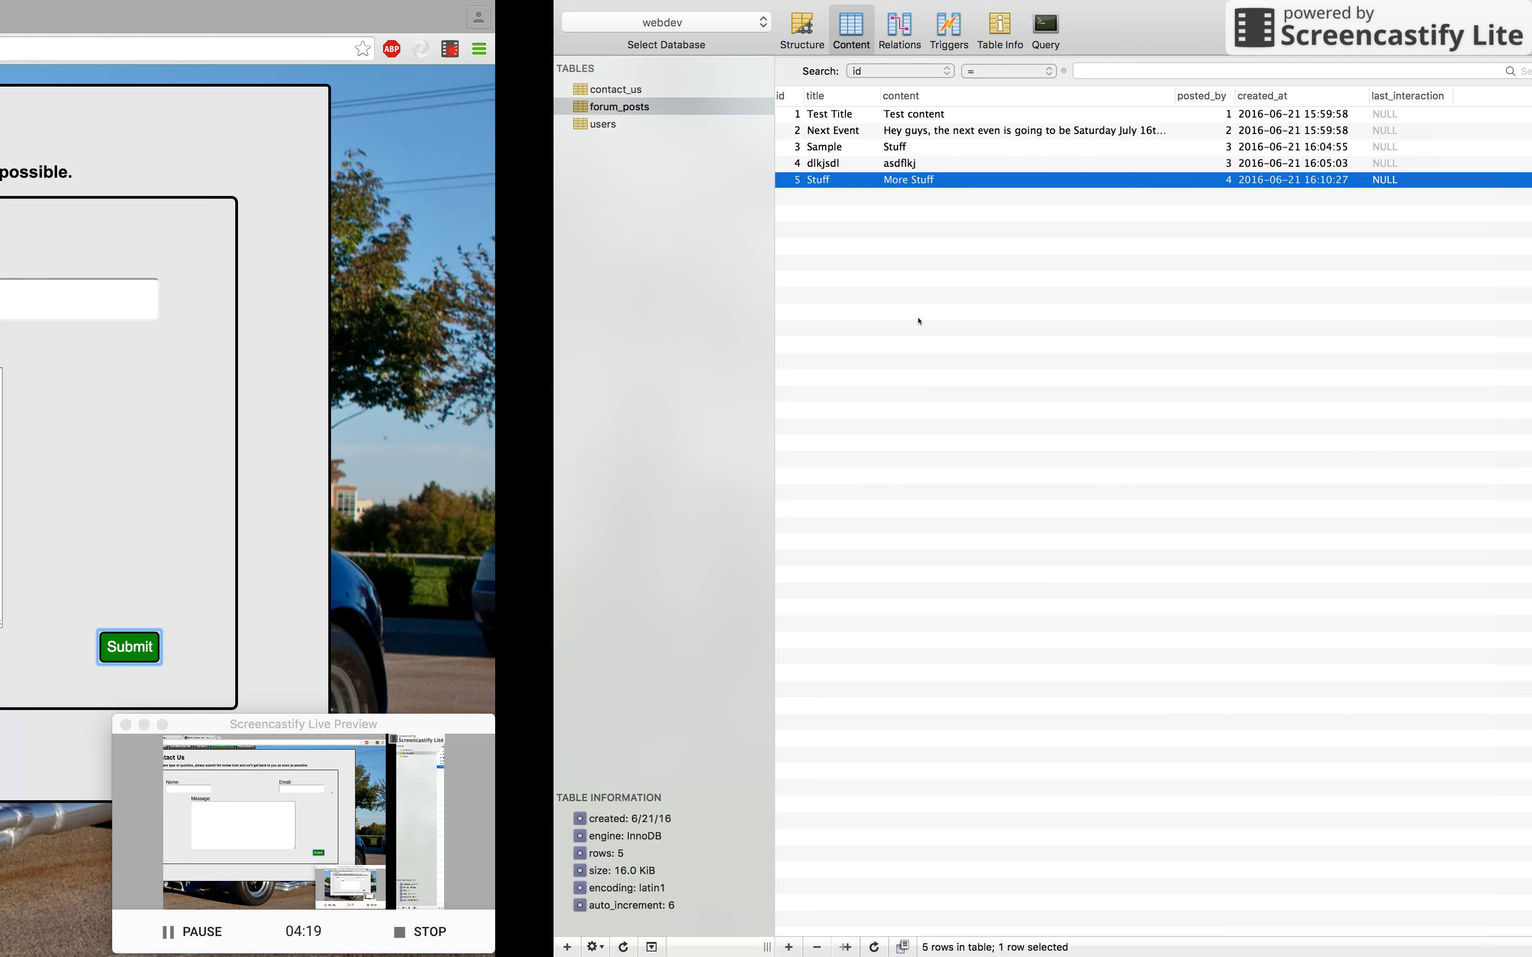
pyautogui.click(67, 91)
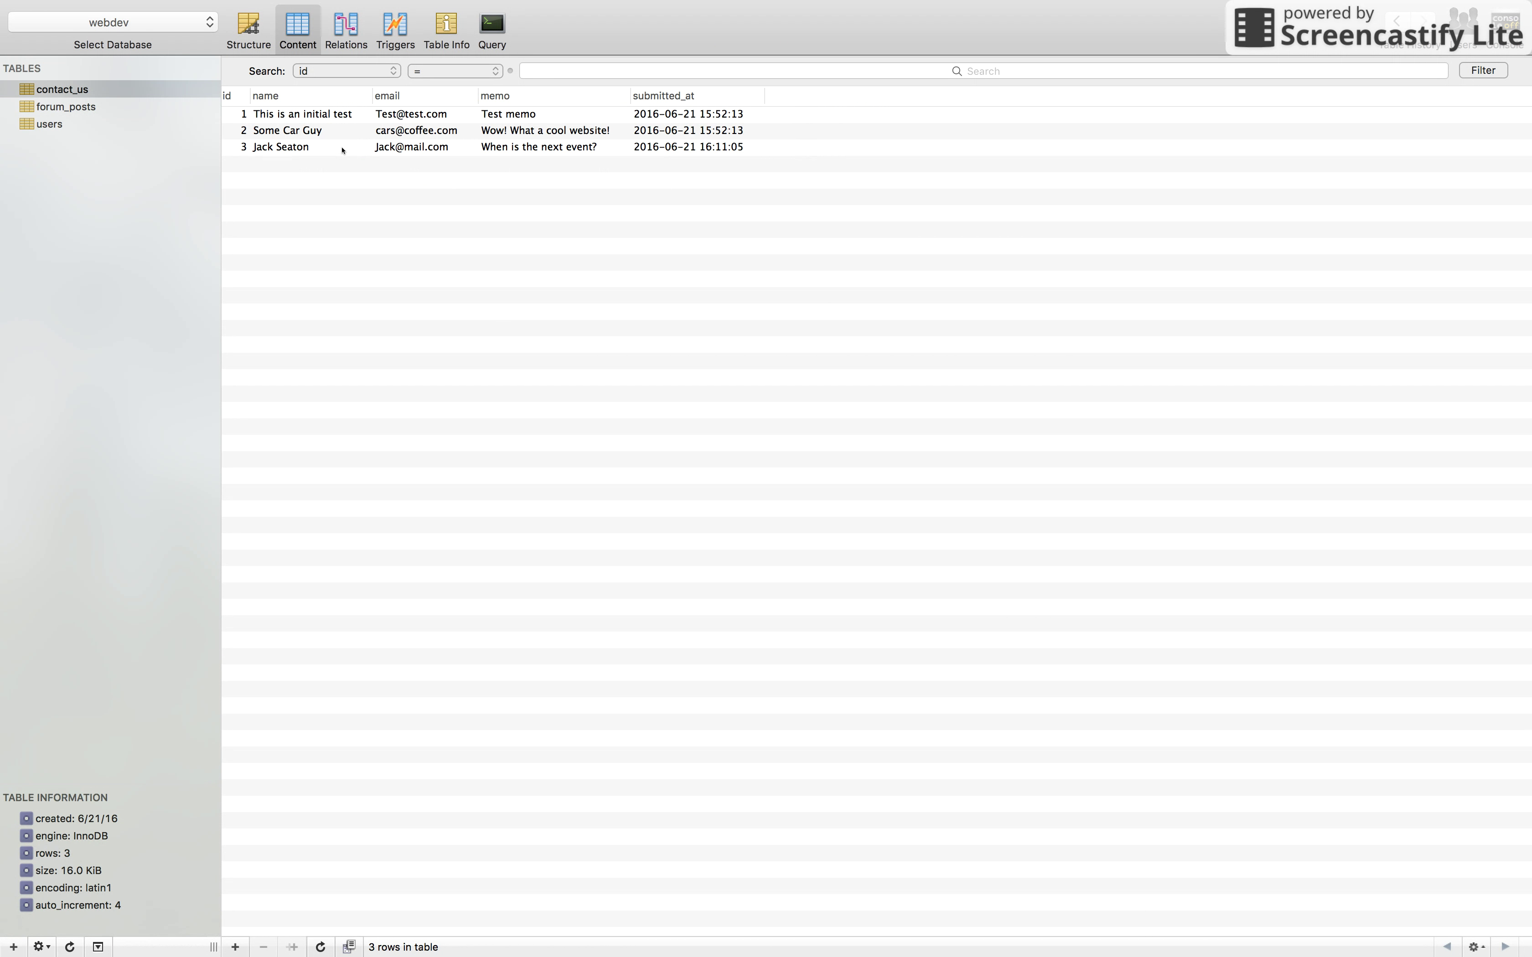
pyautogui.click(341, 148)
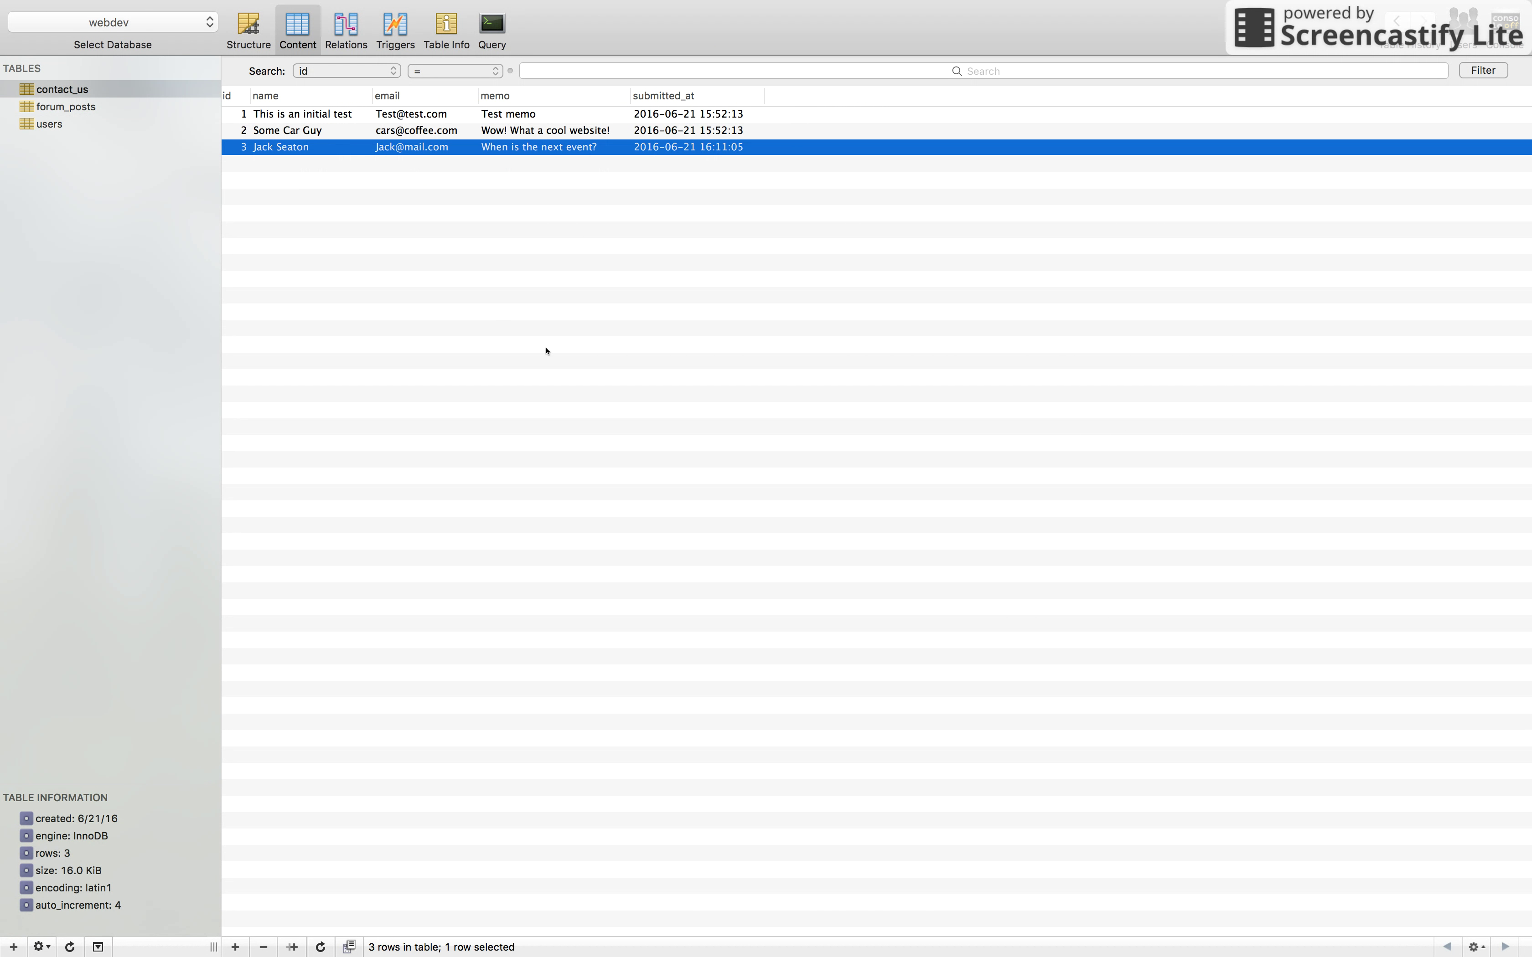
pyautogui.hotkey('ctrl', 'Left')
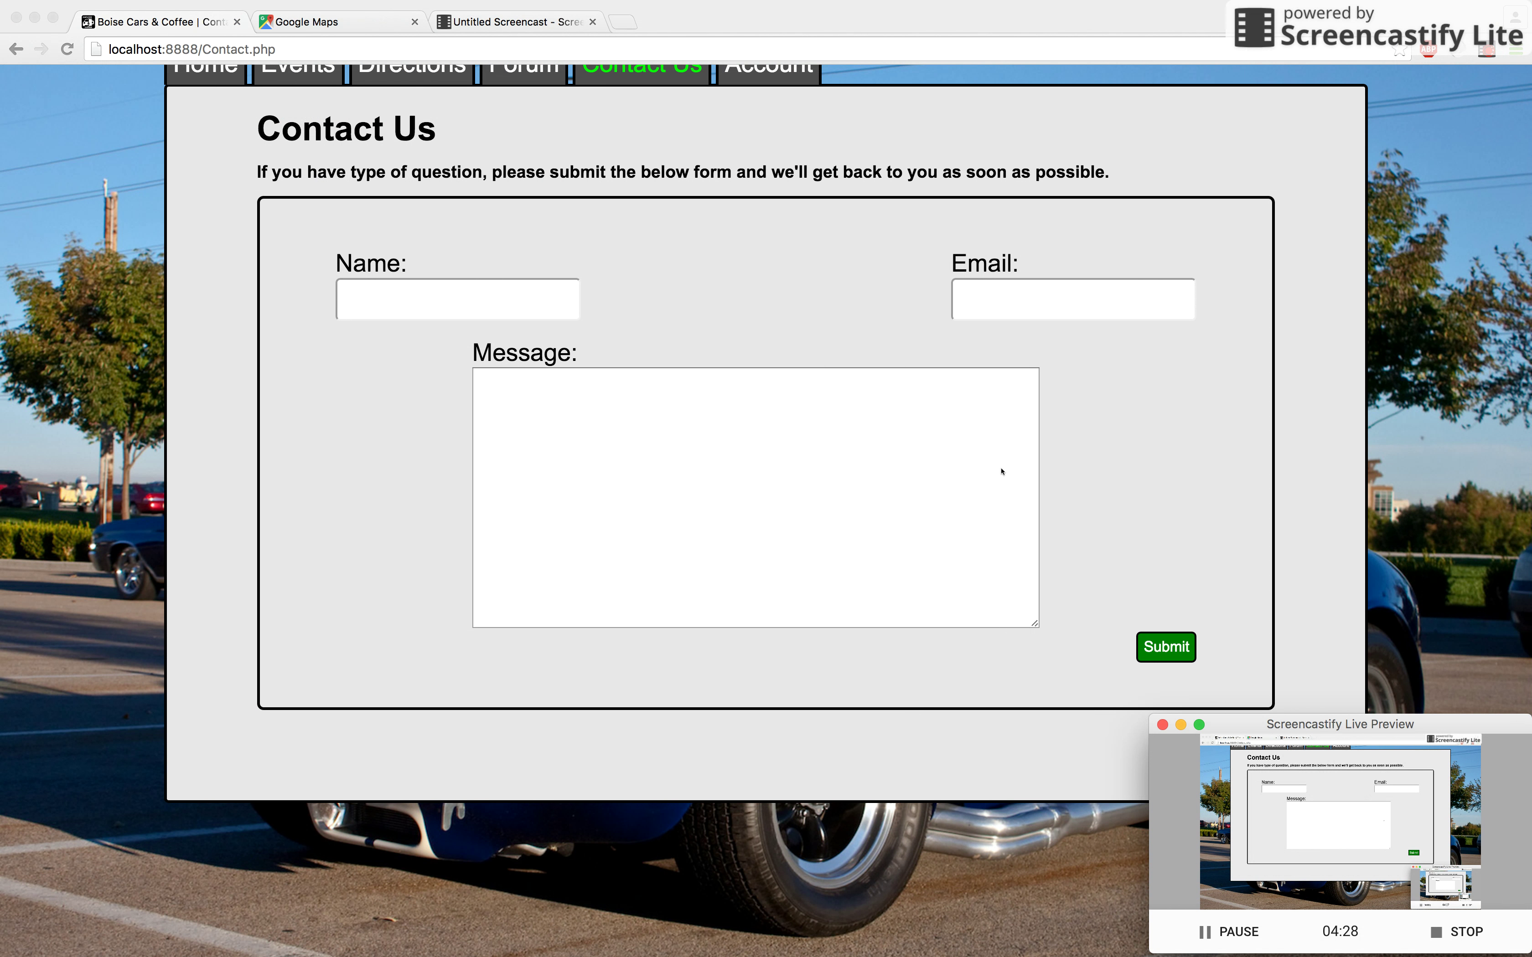
# Step: Check that the Forum lists the new Stuff post, then return to the Events page with July 16th highlighted
pyautogui.scroll(3, 1001, 471)
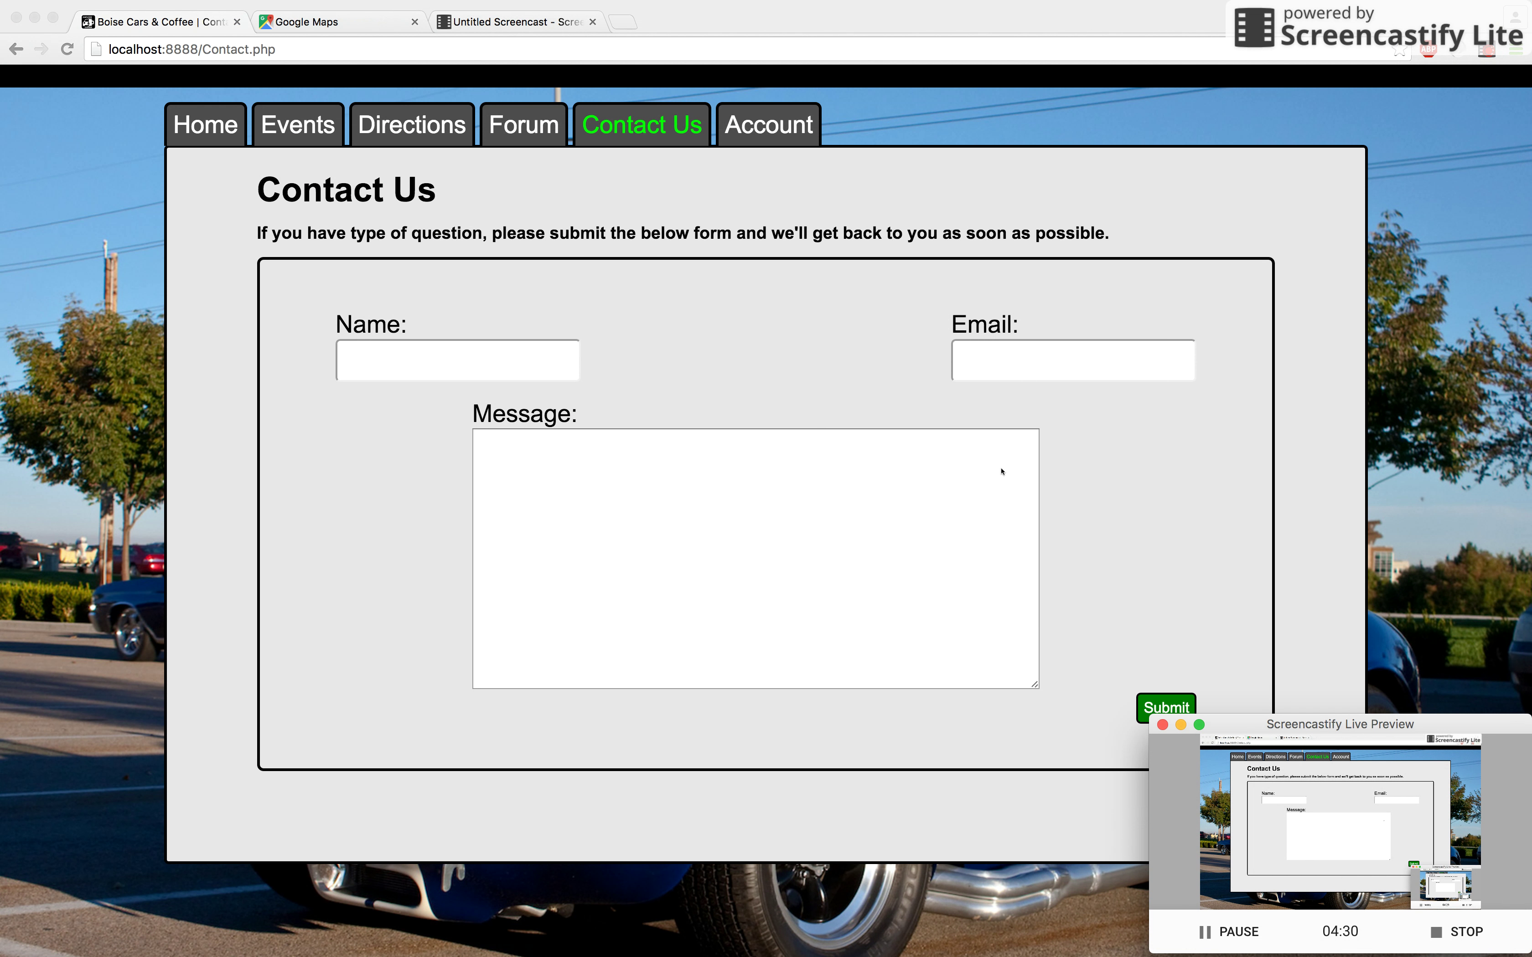
pyautogui.click(513, 125)
pyautogui.scroll(-2, 414, 393)
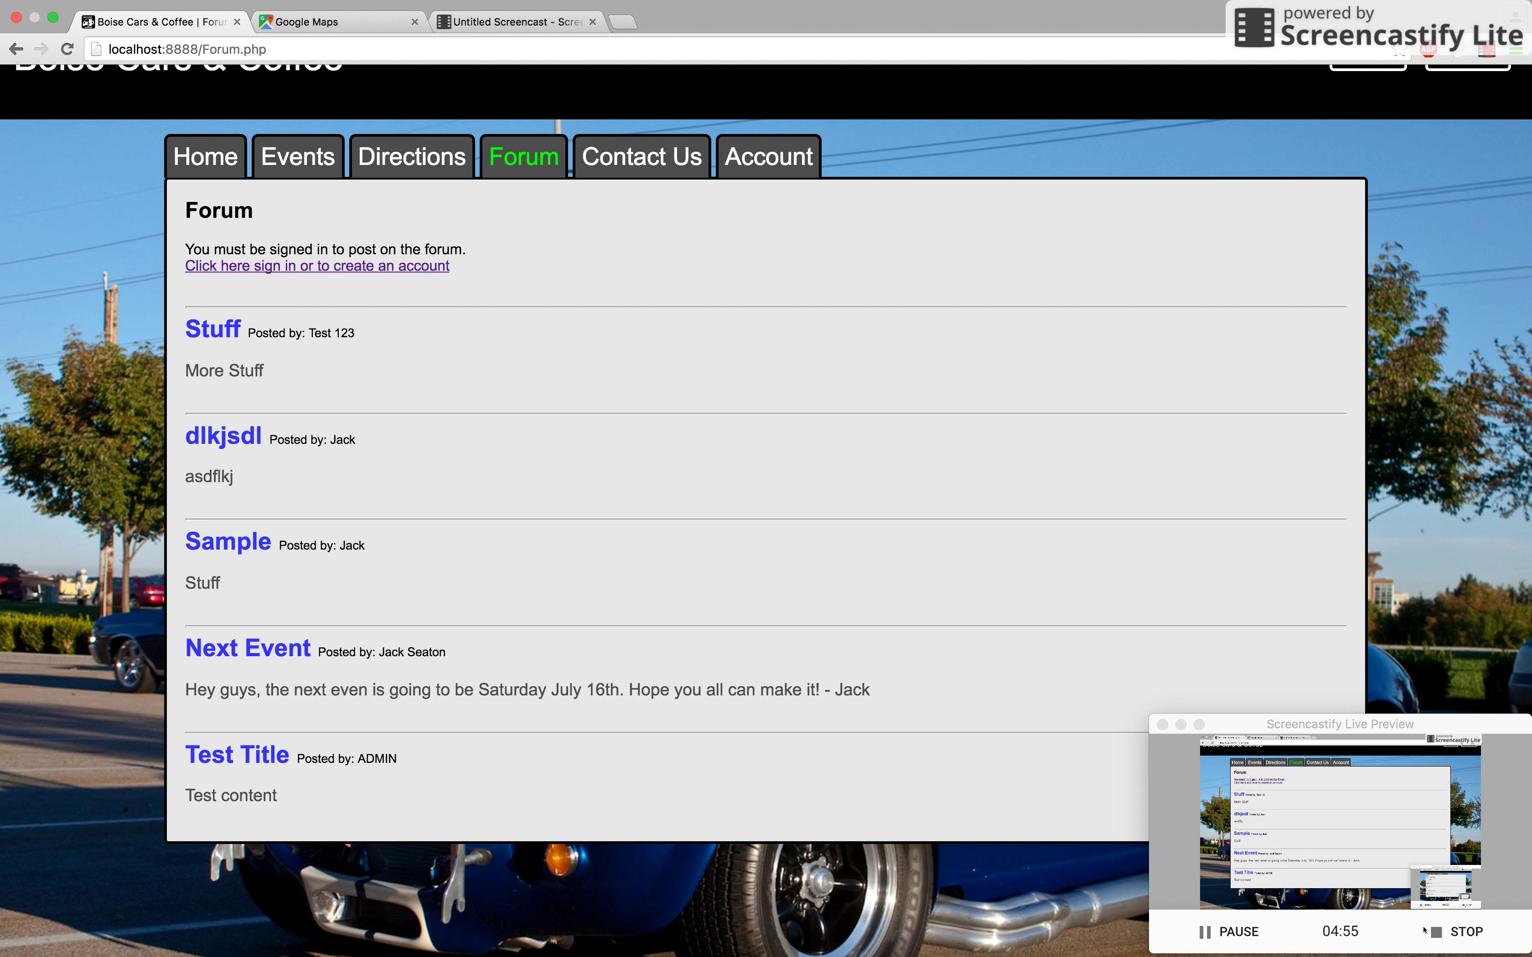
pyautogui.click(298, 157)
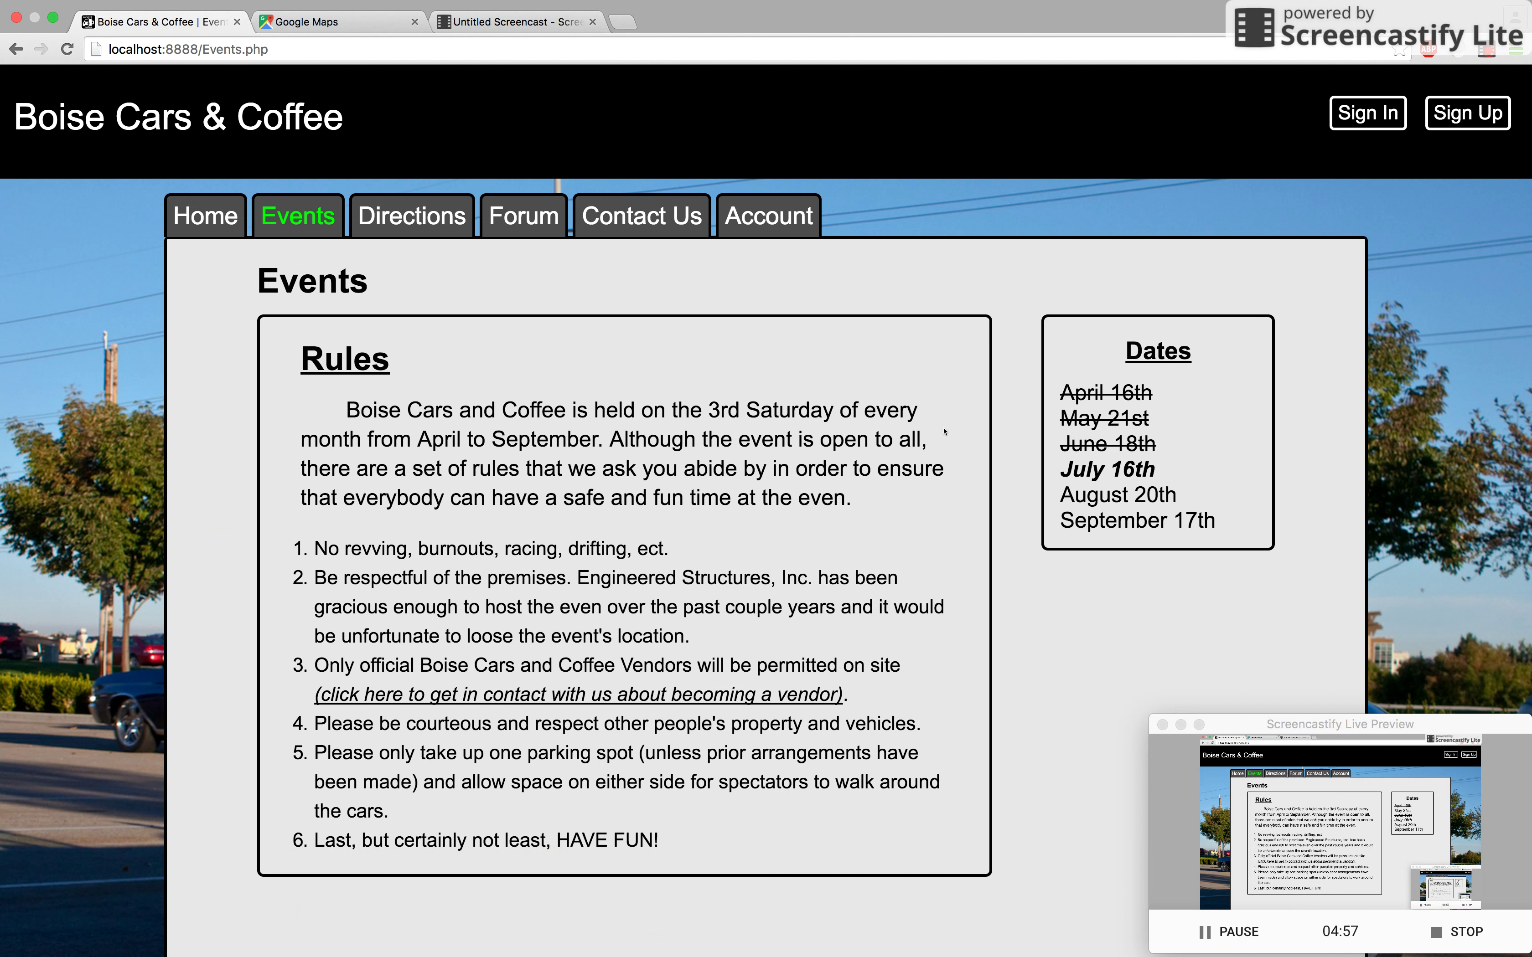